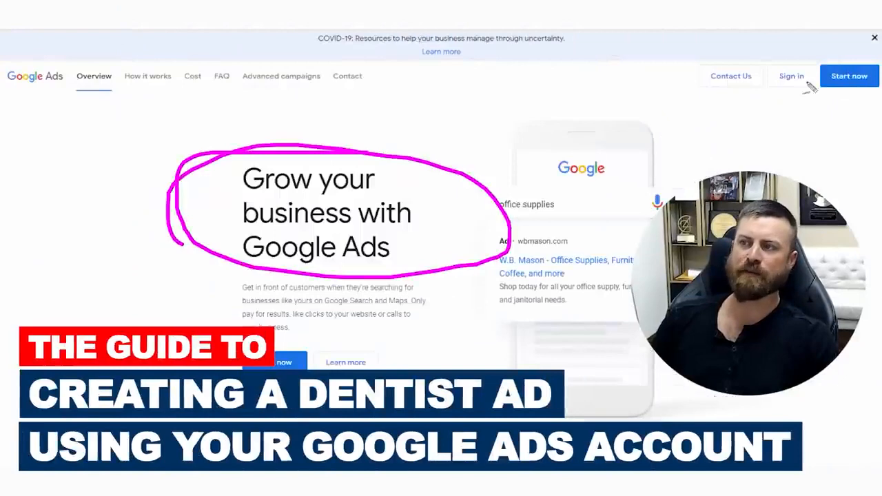
mouse_move(791, 49)
mouse_down()
mouse_move(801, 116)
mouse_move(745, 65)
mouse_move(822, 84)
mouse_up()
mouse_move(637, 319)
mouse_down()
mouse_move(619, 47)
mouse_move(685, 51)
mouse_move(665, 103)
mouse_move(692, 65)
mouse_up()
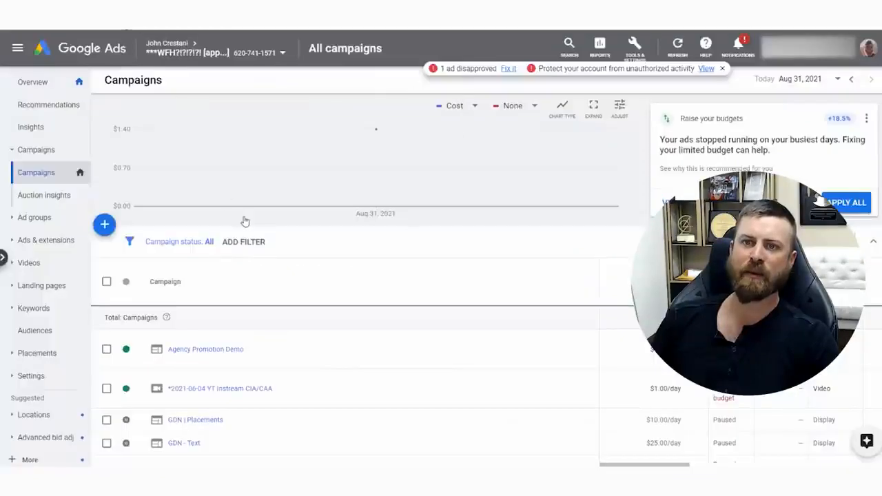
scroll(245, 220, down, 8)
scroll(246, 220, up, 8)
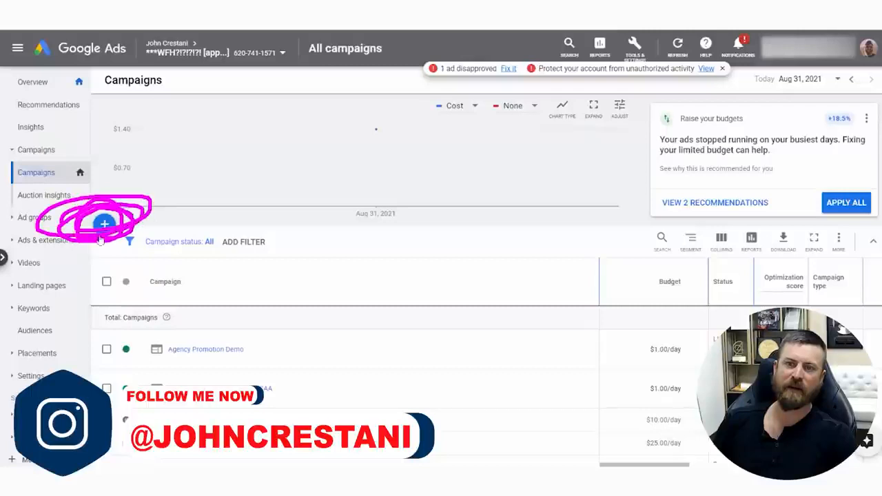
Start a new campaign from the account overview without a goal's guidance and choose Search as its type
click(34, 85)
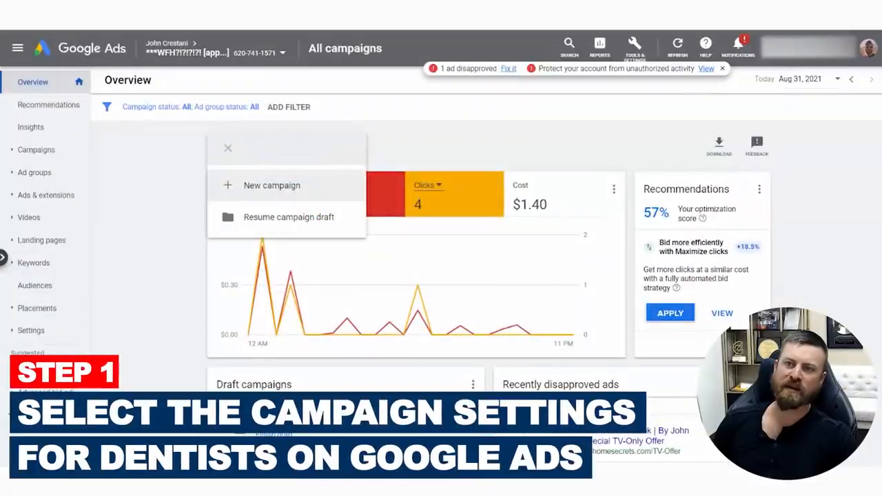
click(272, 186)
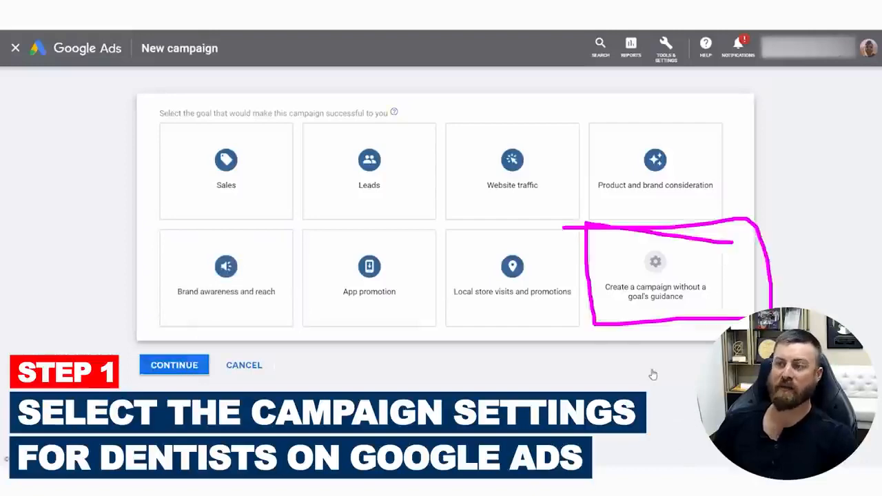
click(671, 284)
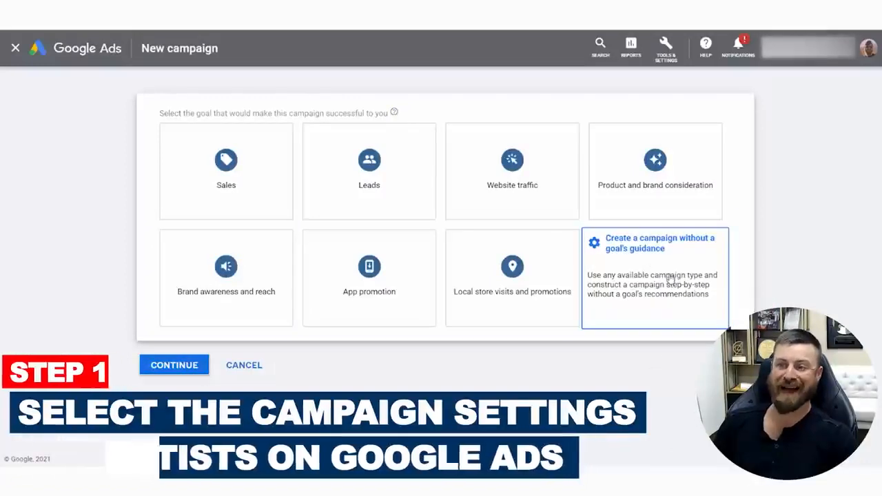
click(670, 283)
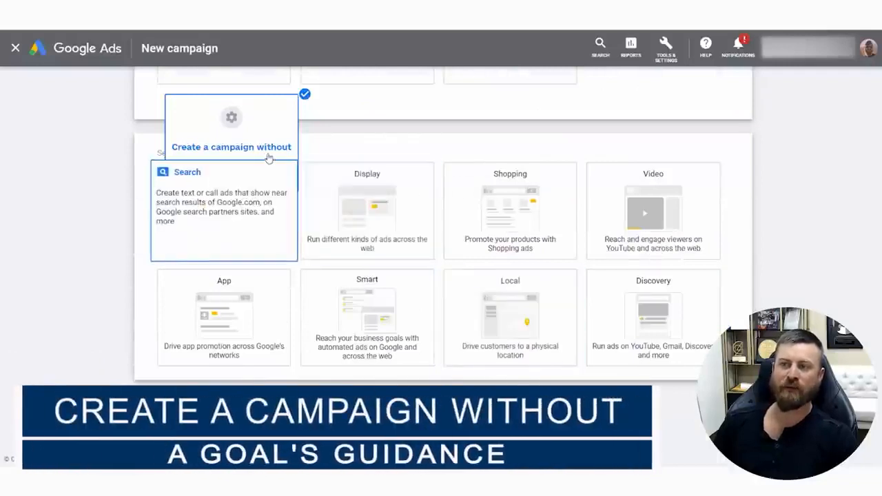
scroll(227, 242, down, 5)
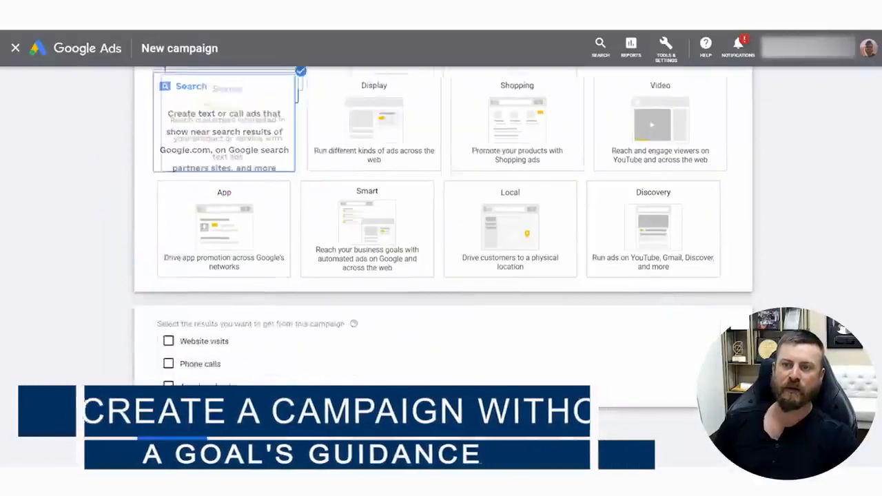
Select phone calls as the campaign result and enter the business phone number copied from the Malibu Dental Group listing on Google
click(169, 338)
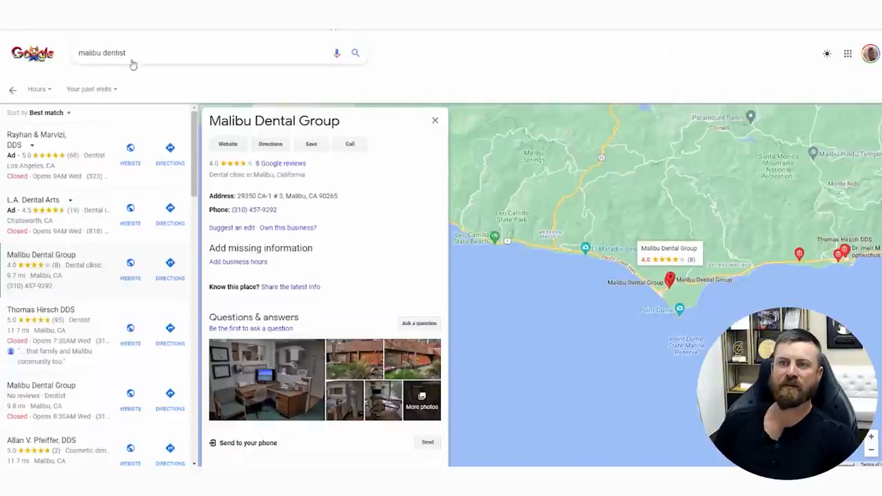
triple_click(193, 55)
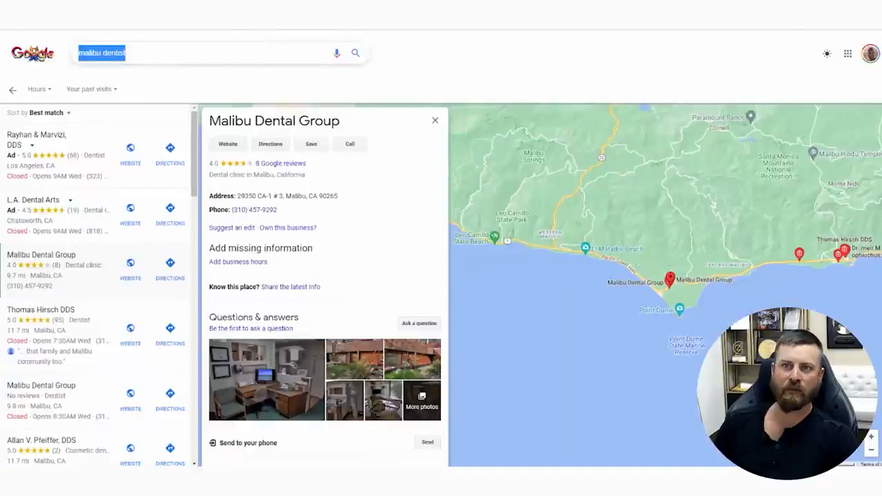
drag(348, 124, 264, 181)
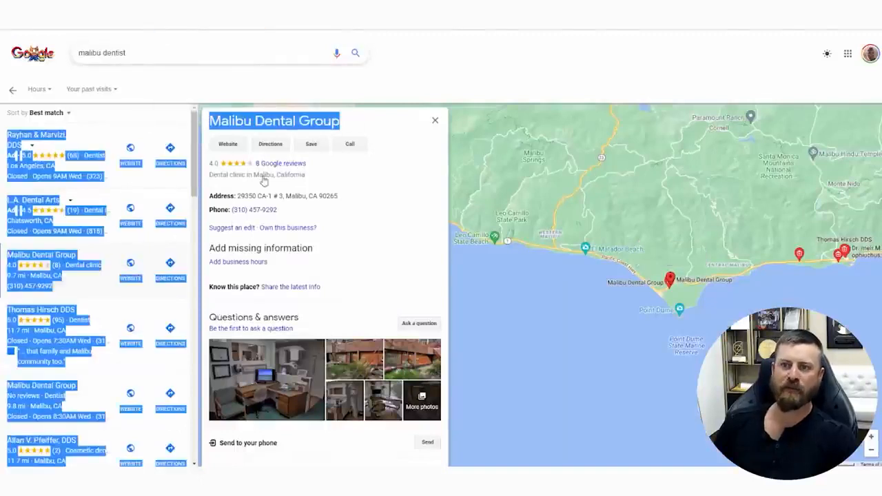
drag(290, 220, 237, 218)
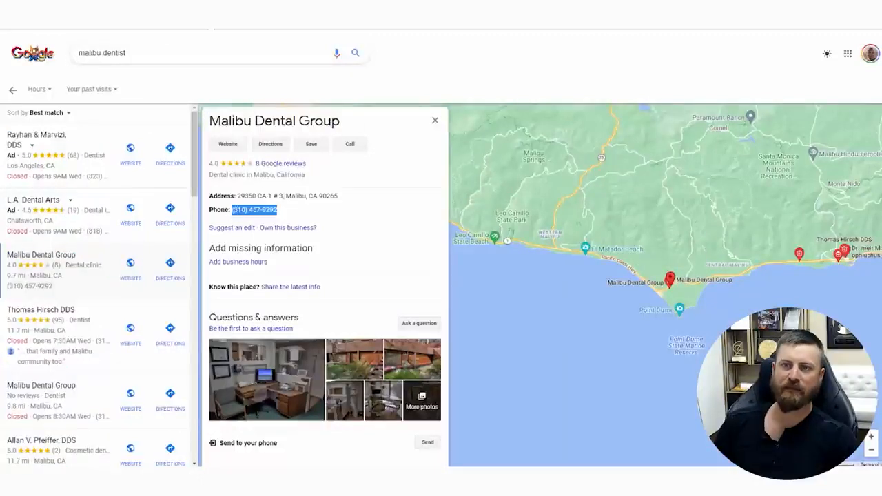
click(69, 7)
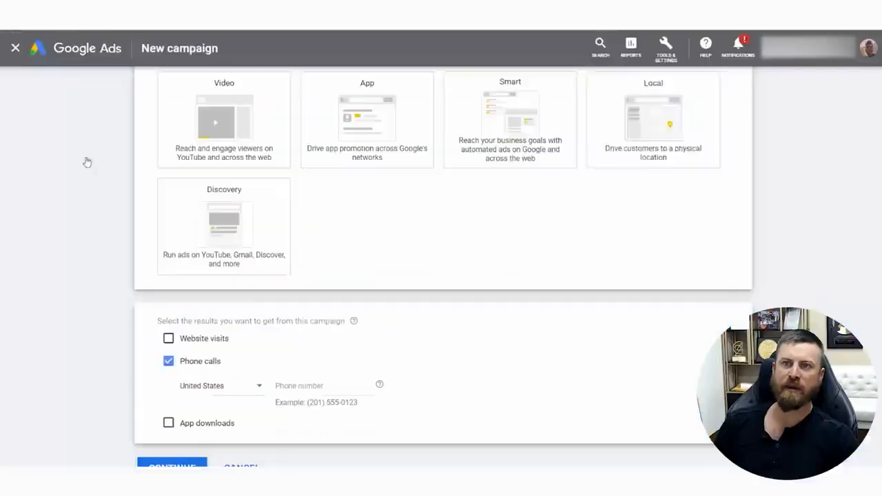
click(318, 392)
Continue to the campaign settings by starting a new campaign instead of finishing a saved draft
scroll(441, 361, down, 1)
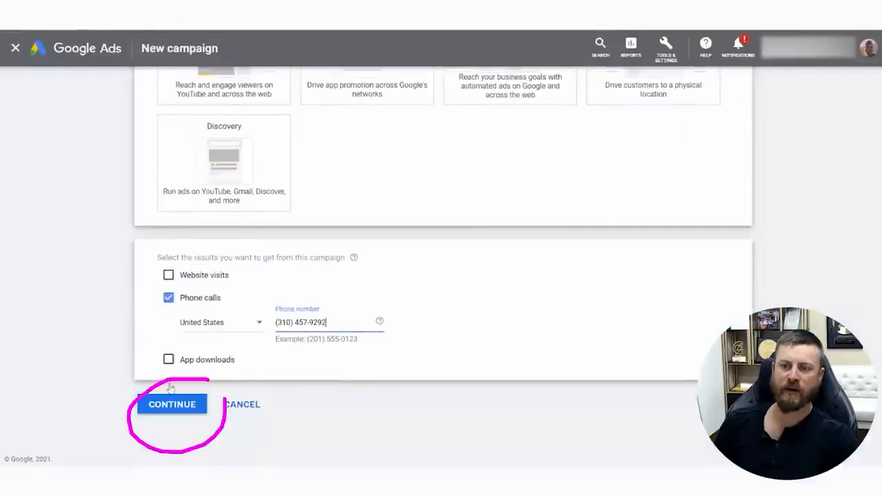
click(172, 405)
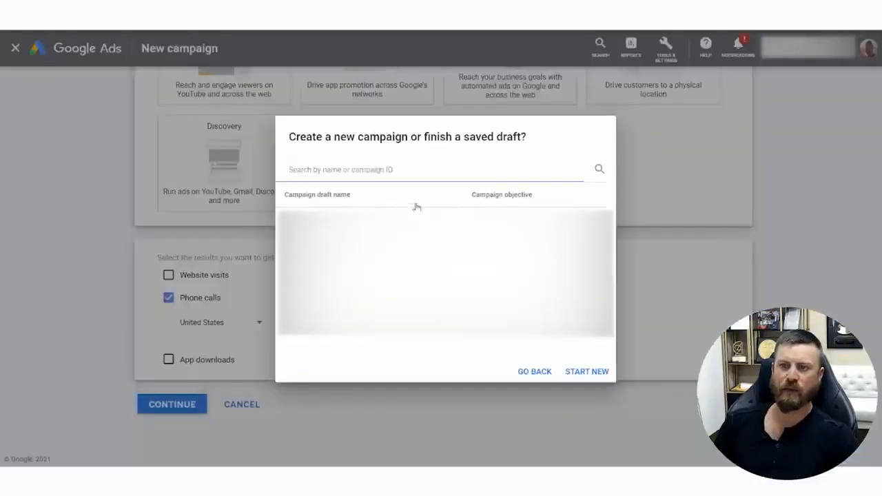
click(587, 371)
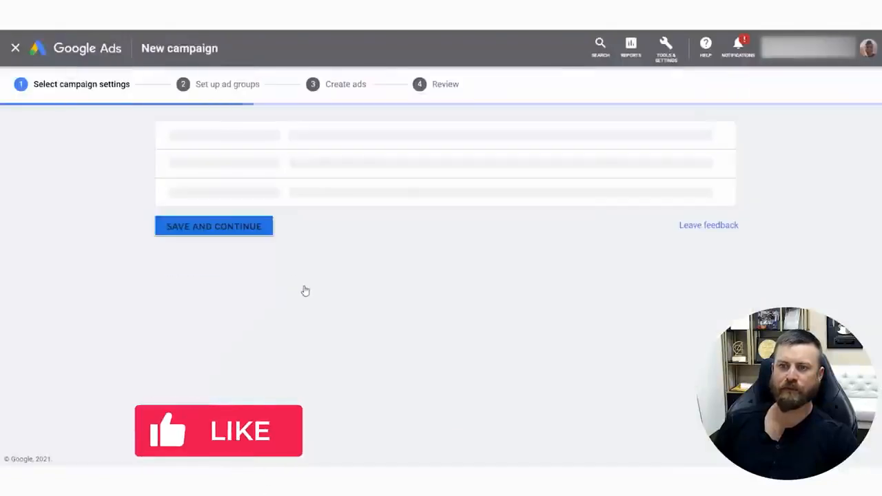
Name the campaign "Dental test dfjkgbnsdfk"
drag(340, 221, 229, 211)
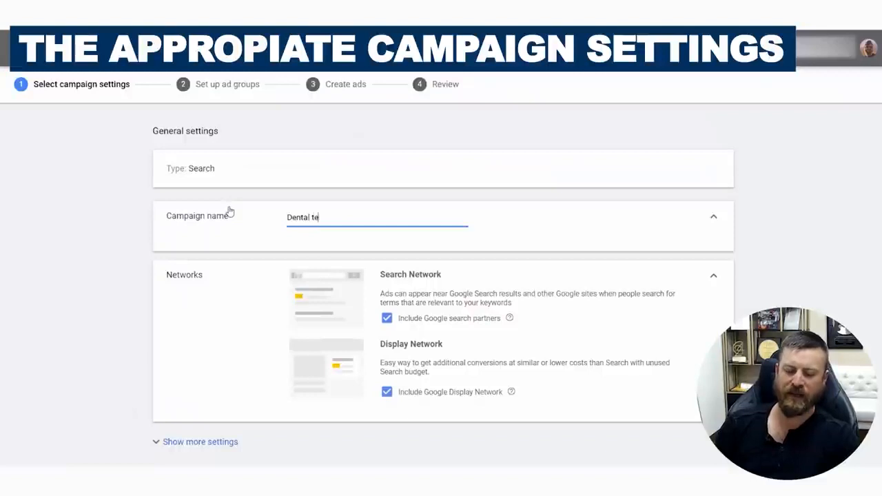
text(Dental testdfrgbsdh)
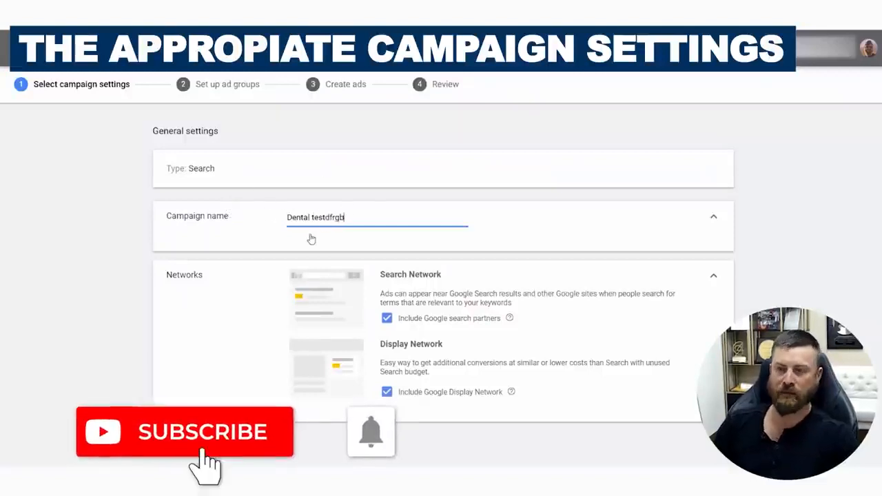
key(BackSpace)
key(BackSpace)
key(BackSpace)
key(BackSpace)
key(BackSpace)
key(BackSpace)
key(BackSpace)
key(BackSpace)
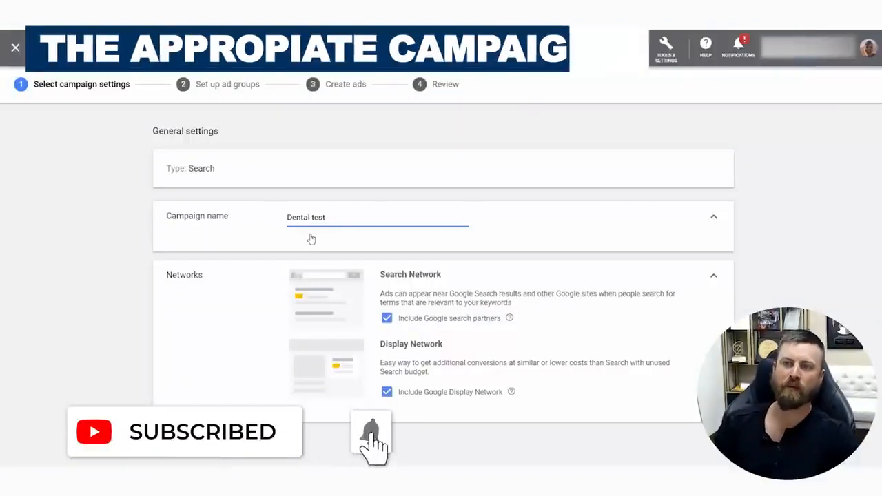
text(dfjkgbnsdfk)
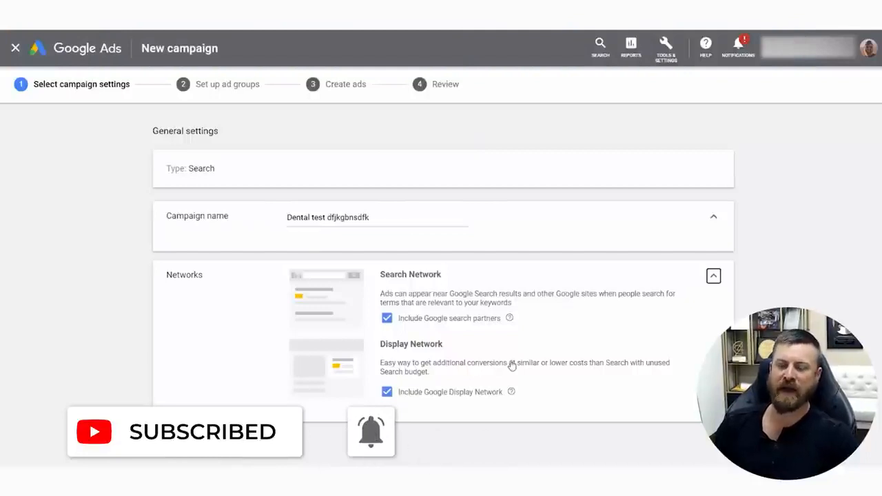
Exclude the Google Display Network from the campaign's networks
drag(569, 420, 572, 417)
drag(469, 331, 329, 450)
key(Escape)
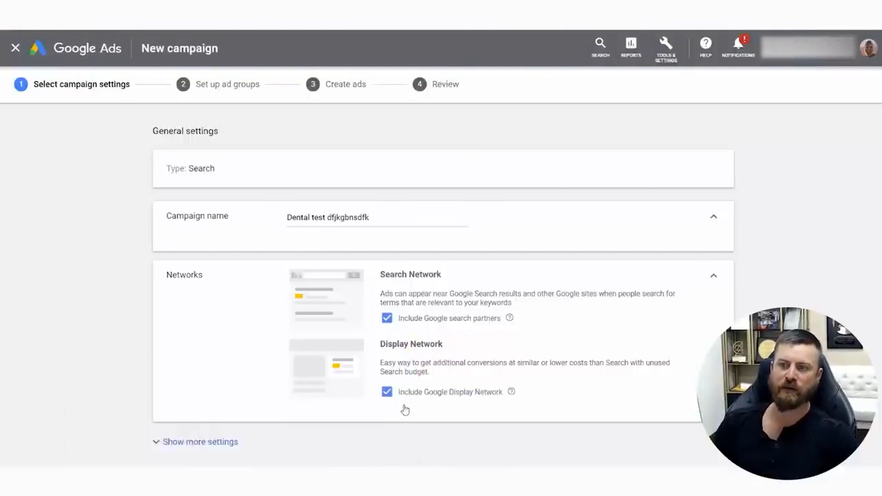
click(387, 395)
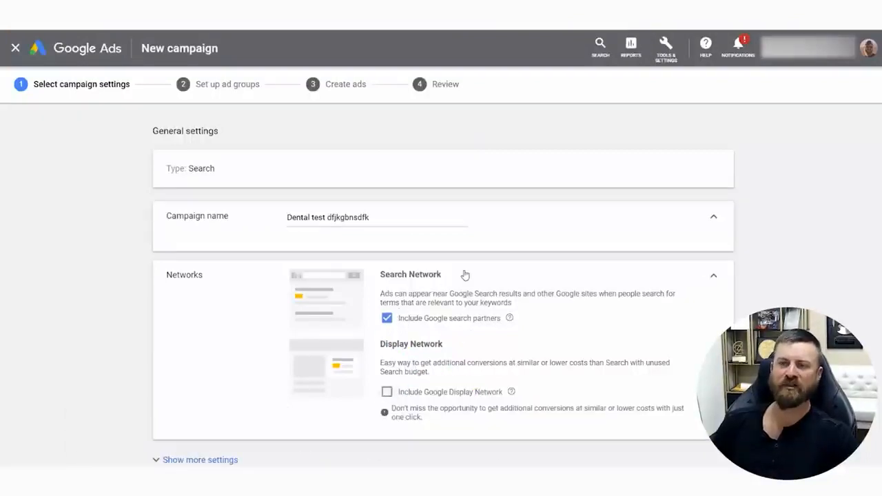
drag(458, 270, 221, 316)
Expand the additional general settings of the campaign below the networks section
scroll(451, 199, down, 3)
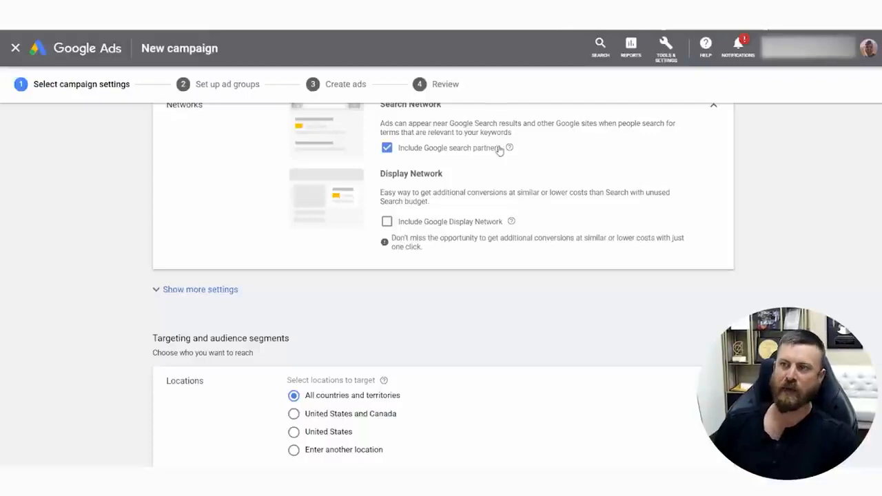
scroll(772, 256, down, 2)
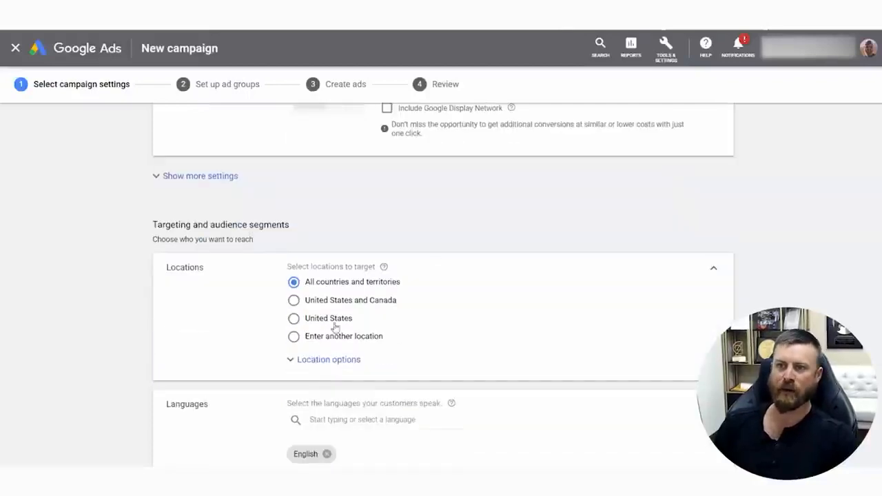
scroll(413, 283, down, 2)
scroll(276, 207, up, 3)
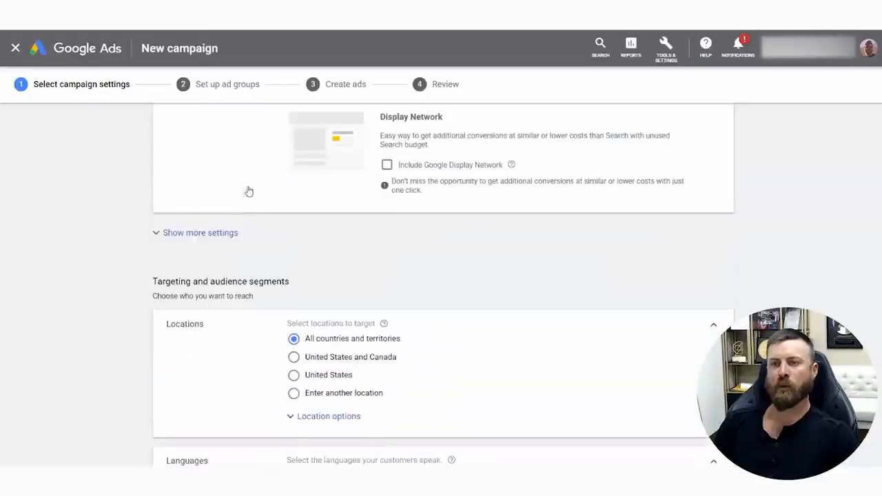
click(213, 231)
Choose to enter another location for targeting and open the advanced location search
scroll(337, 317, down, 4)
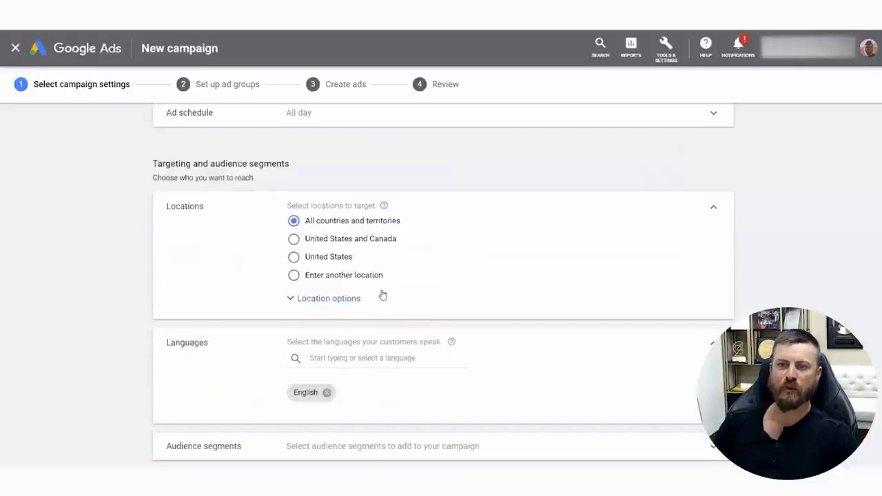
click(293, 277)
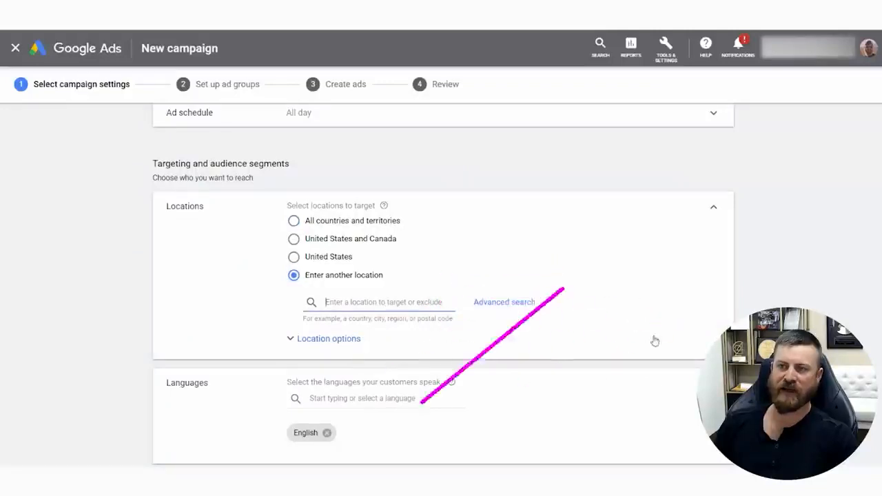
click(531, 301)
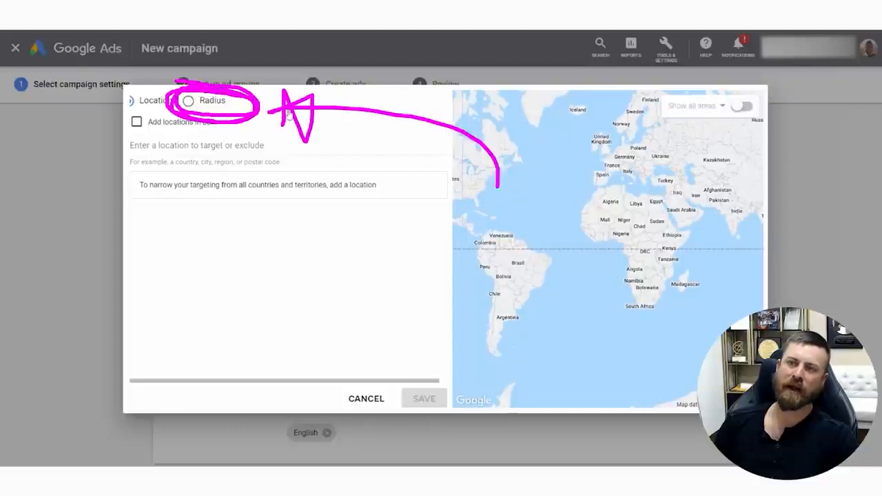
Target a 10 mi radius around Malibu, CA
text(malibu)
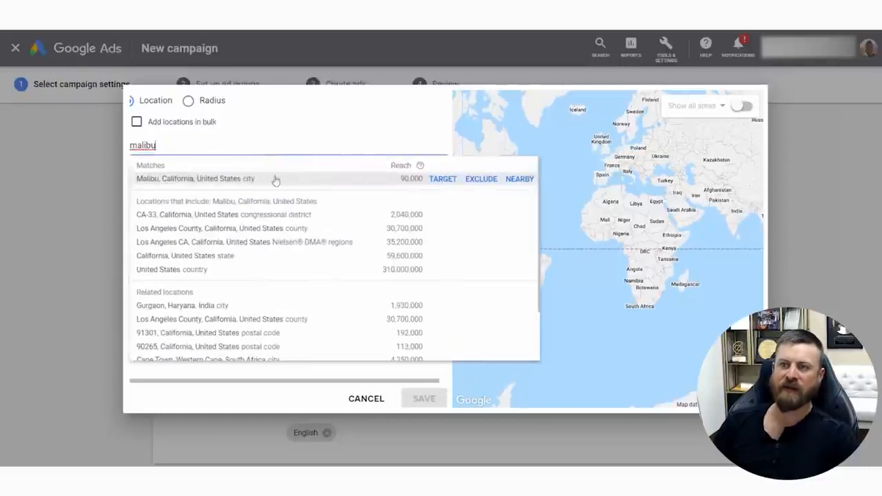
click(188, 101)
click(405, 147)
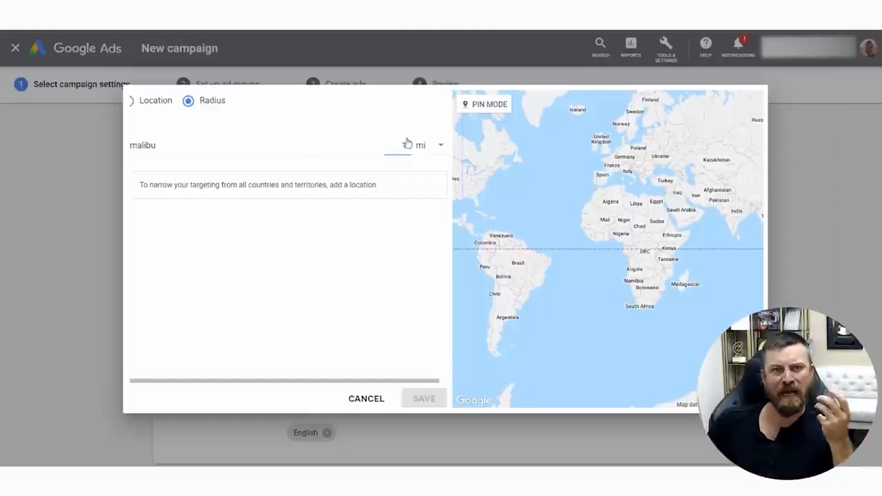
click(234, 150)
click(188, 181)
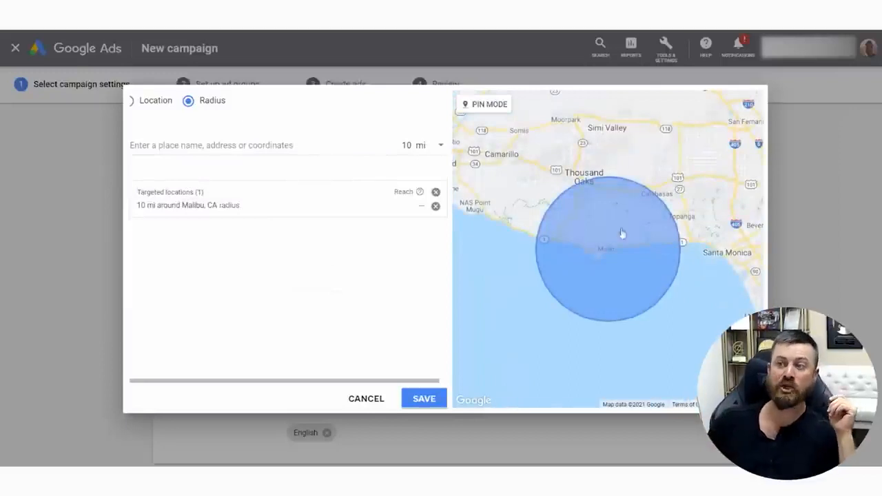
Examine on the map which areas around Malibu the targeted radius covers
scroll(611, 255, down, 1)
click(616, 259)
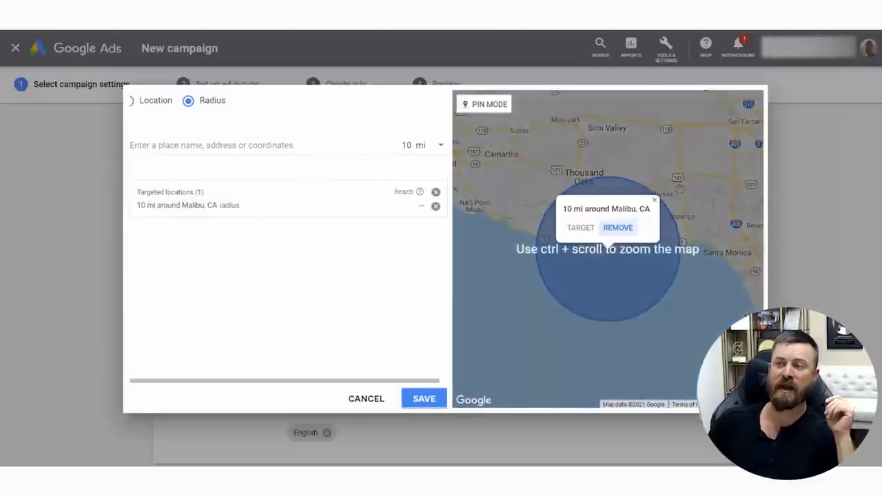
scroll(672, 242, up, 4)
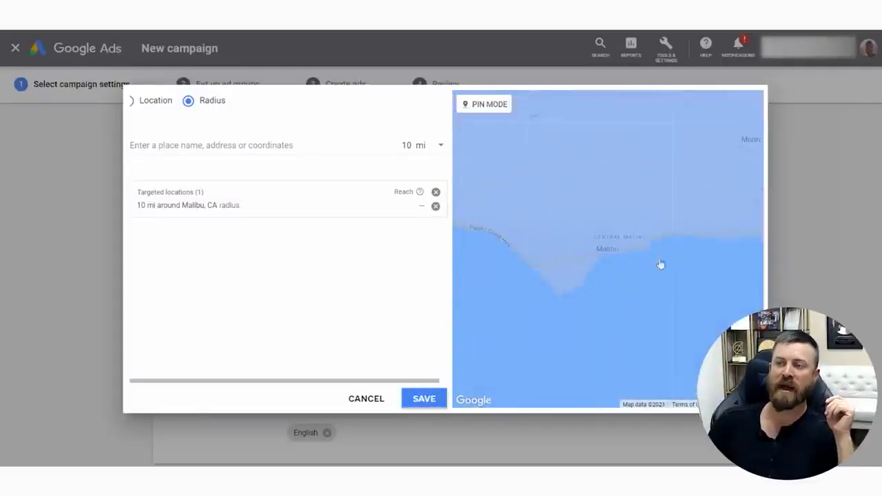
drag(587, 236, 751, 286)
drag(738, 244, 564, 237)
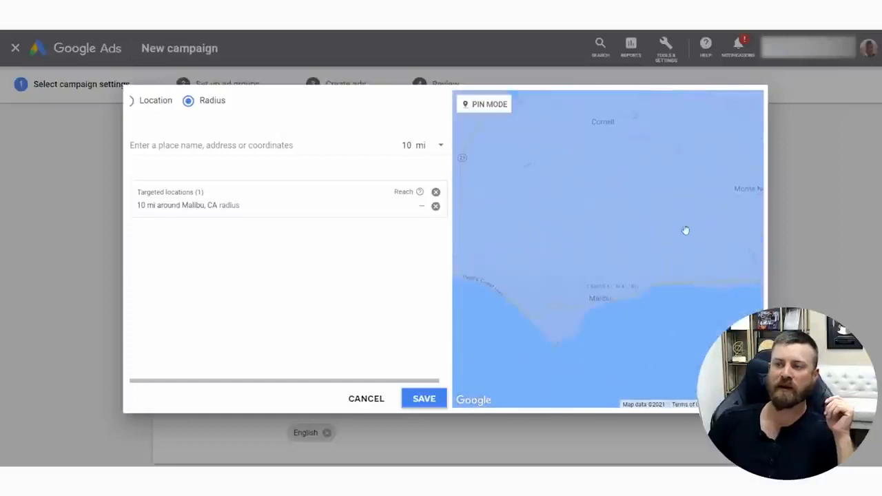
drag(717, 232, 683, 275)
drag(565, 186, 662, 244)
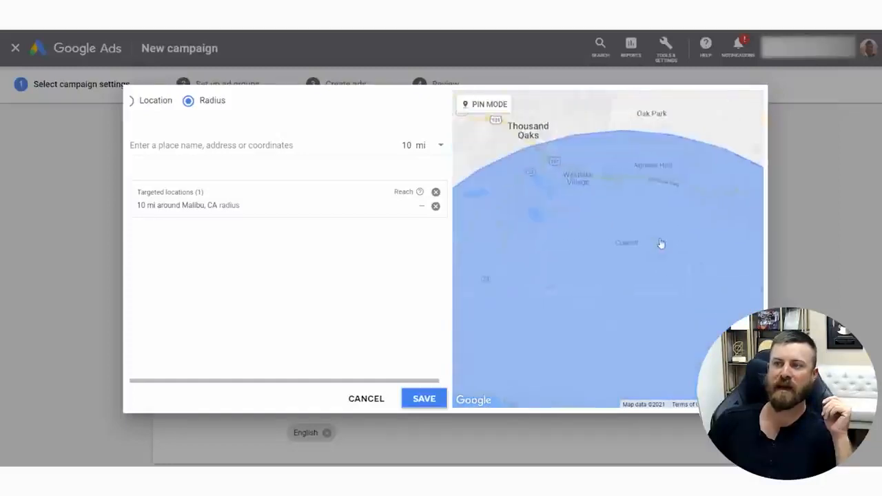
drag(623, 285, 496, 250)
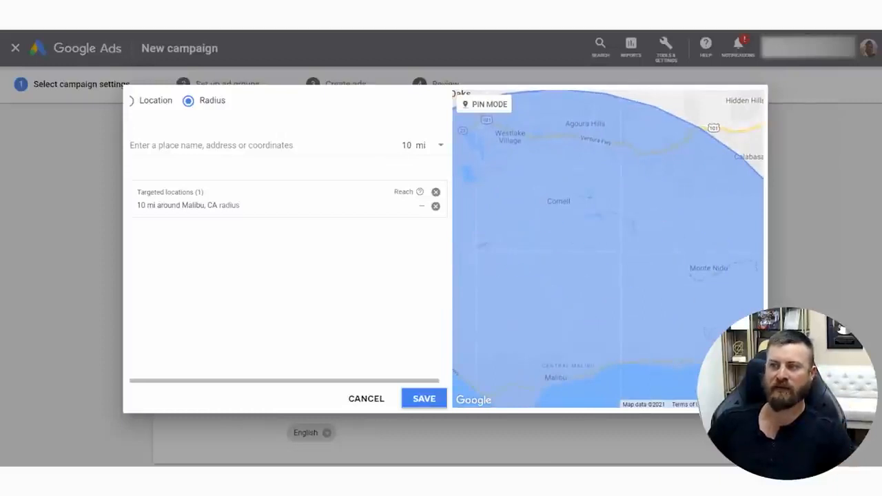
Save the 10 mi radius around Malibu, CA as the campaign's targeted location
drag(635, 190, 668, 323)
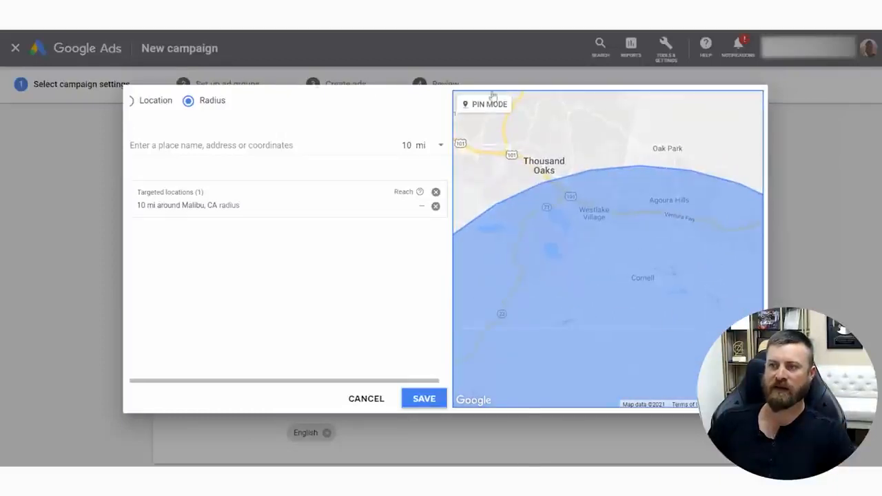
click(426, 398)
Set the campaign's average daily budget to $33
scroll(410, 231, down, 3)
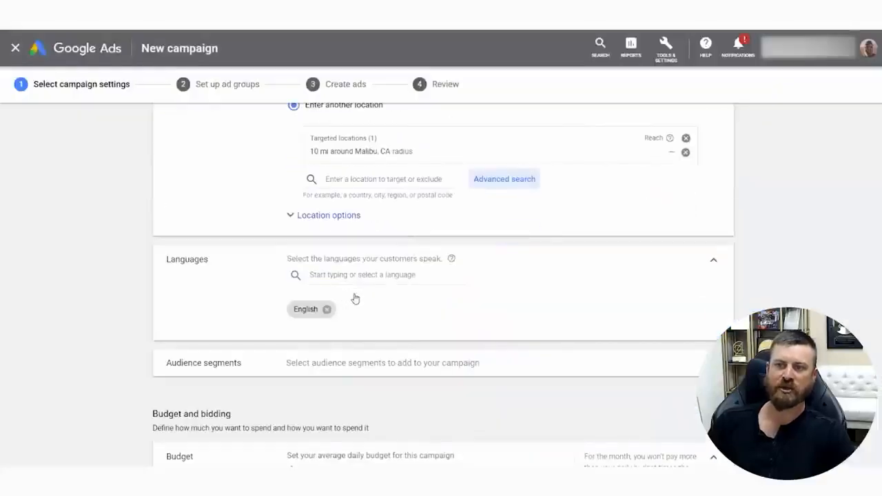
scroll(482, 282, down, 3)
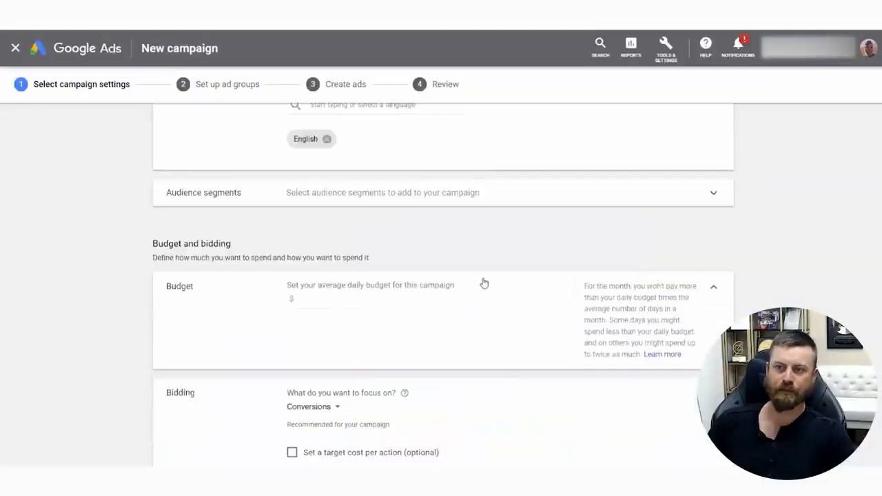
scroll(484, 283, down, 2)
click(352, 195)
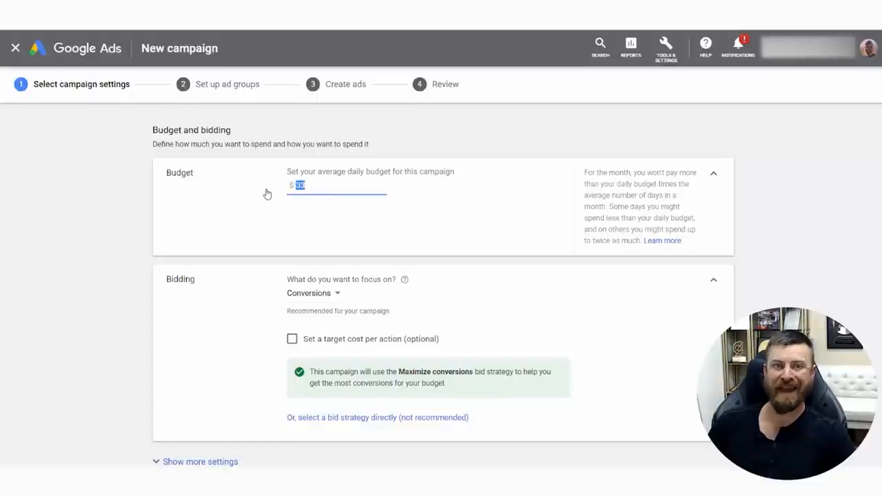
Select the bid strategy directly and set it to Maximize clicks
scroll(439, 260, down, 3)
scroll(332, 200, up, 2)
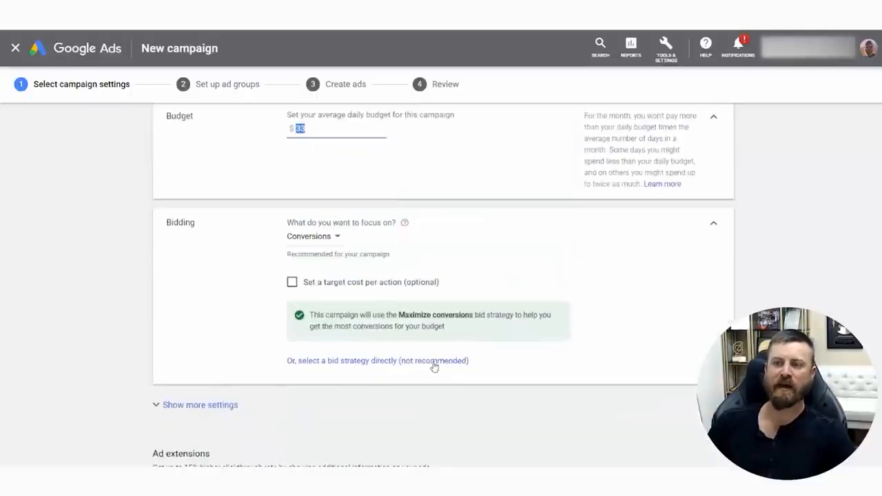
click(358, 360)
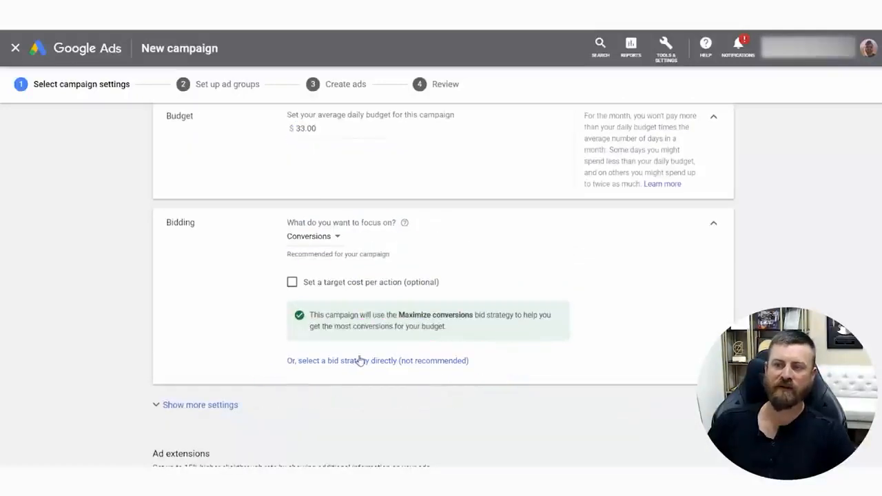
click(375, 265)
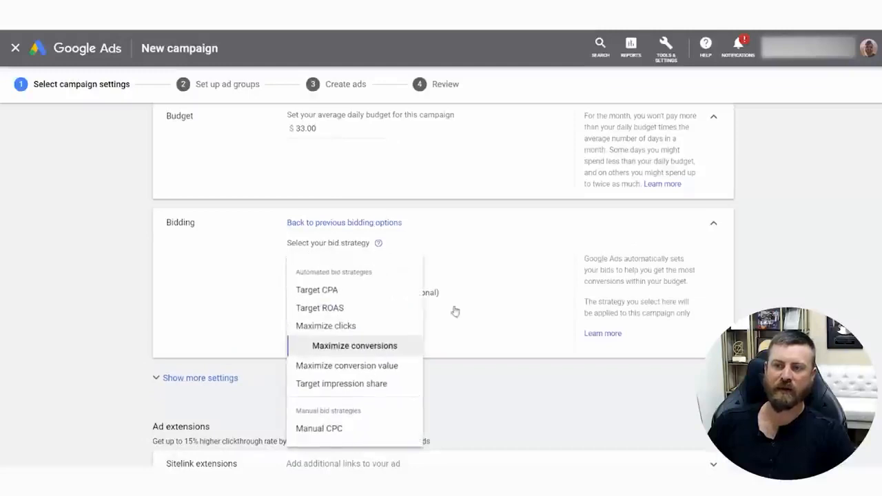
click(332, 328)
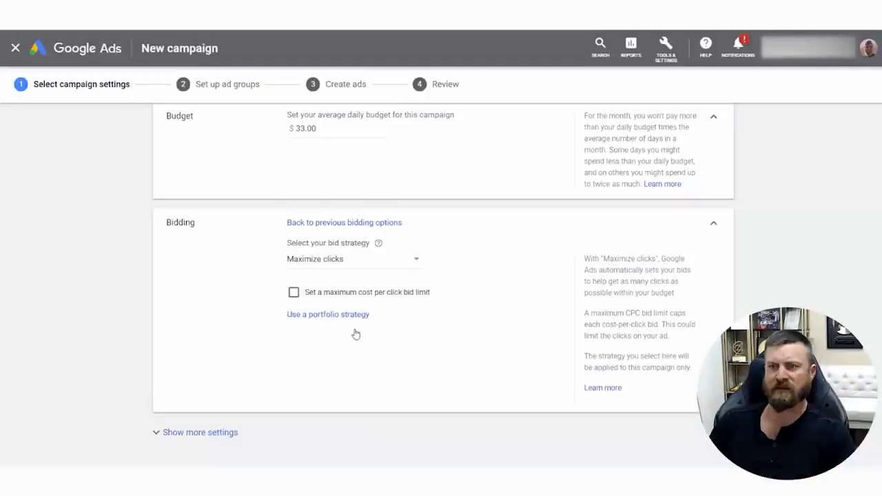
click(255, 240)
drag(280, 218, 433, 214)
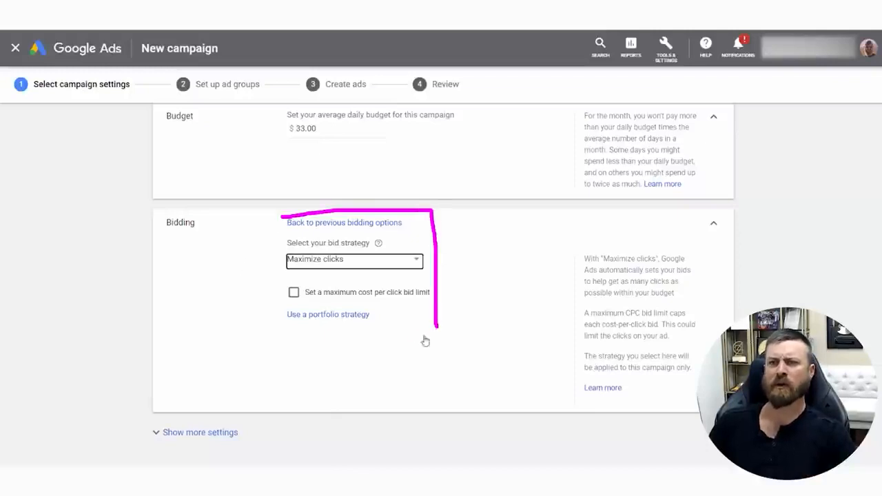
drag(426, 339, 290, 186)
key(Escape)
Expand the additional budget and bidding settings to show the conversions and ad rotation options
scroll(271, 404, down, 3)
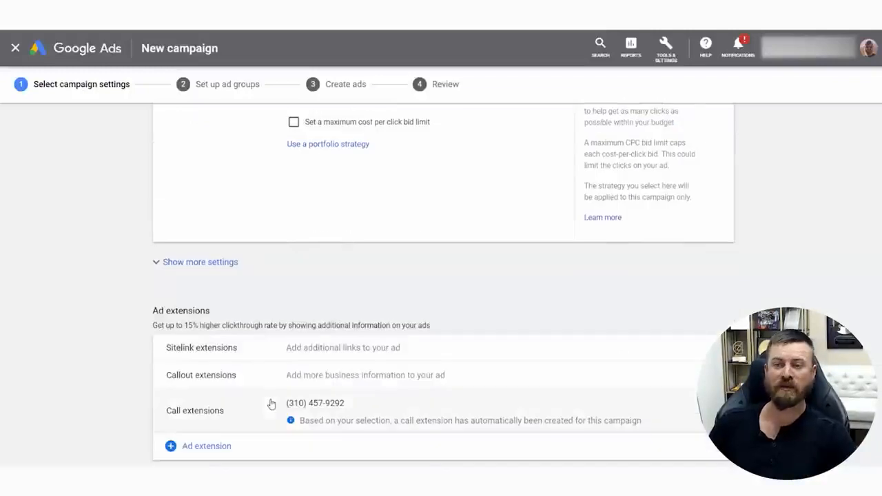
click(199, 262)
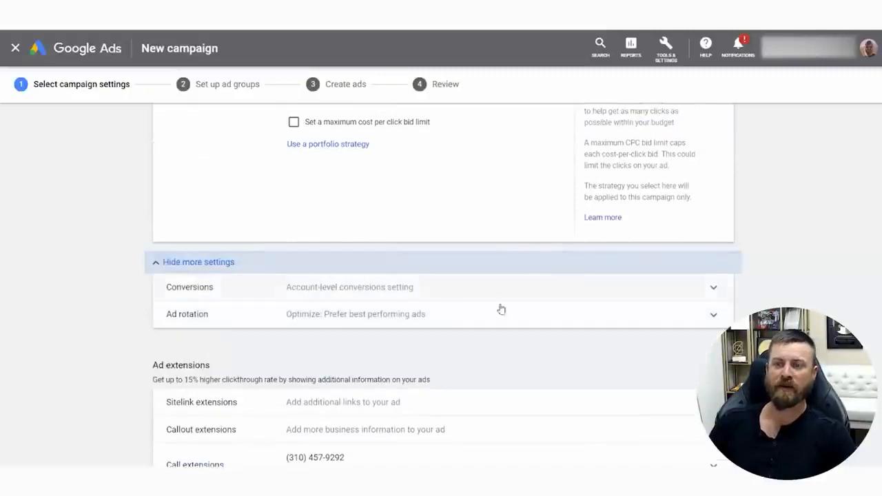
scroll(348, 290, down, 2)
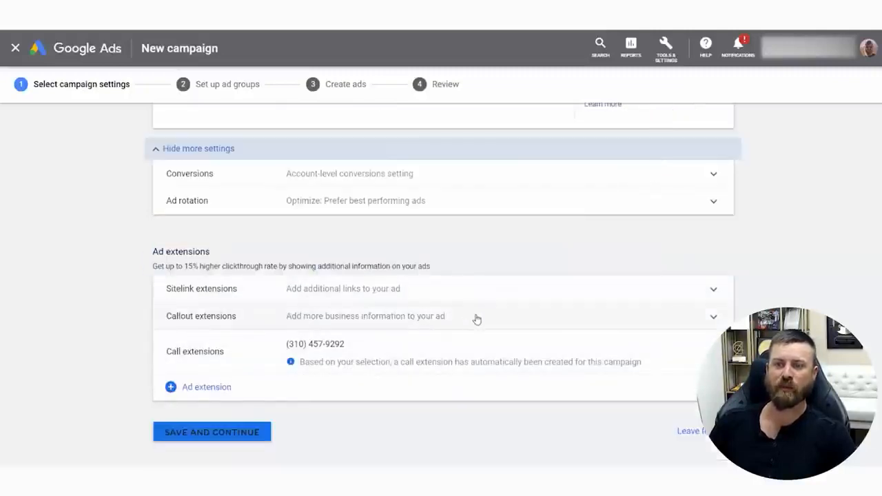
Review the location and language settings, and save the campaign settings to continue to ad group setup
scroll(390, 341, up, 10)
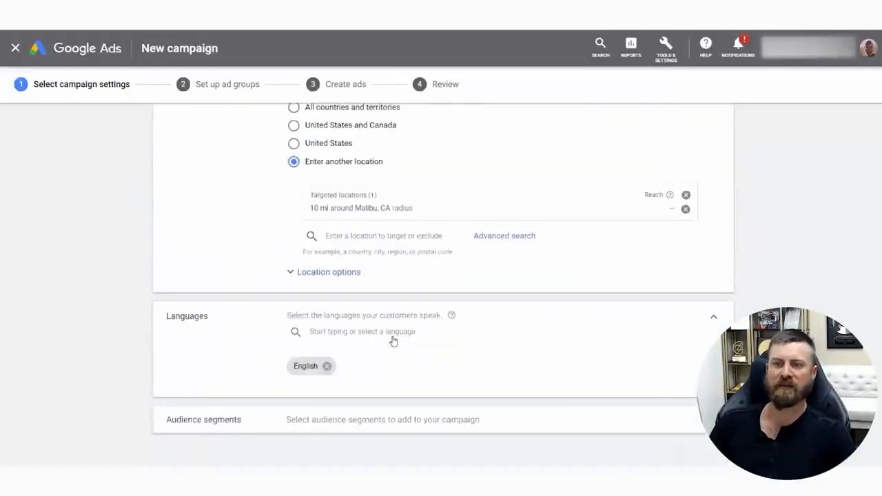
scroll(390, 340, up, 5)
scroll(390, 351, down, 10)
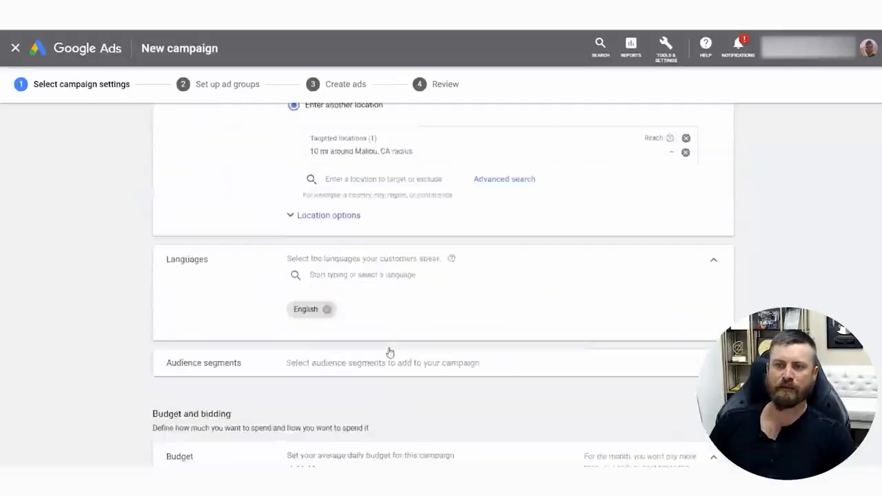
click(178, 398)
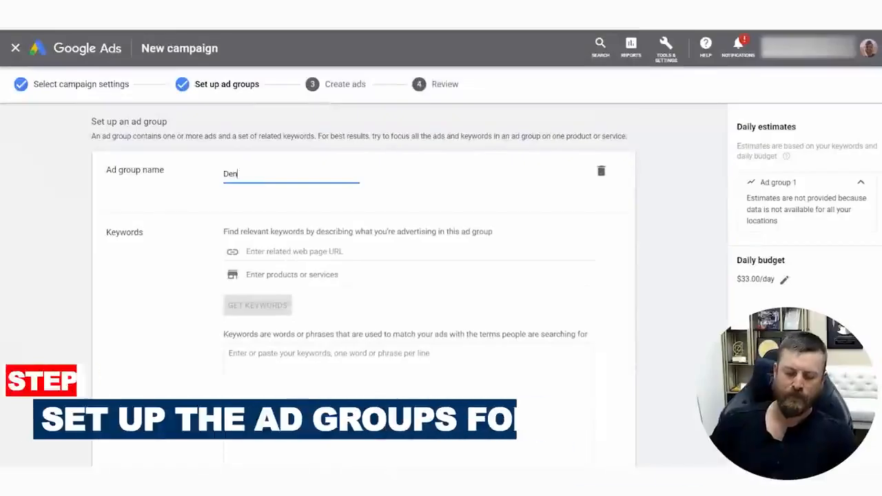
Name the ad group "Dental tesstdfsxgvdf"
text(alk)
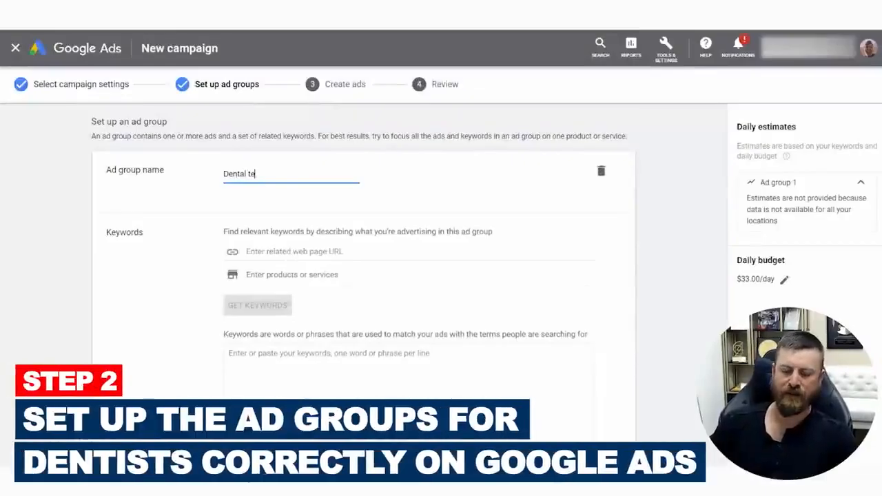
text(esstdfsxgvdf)
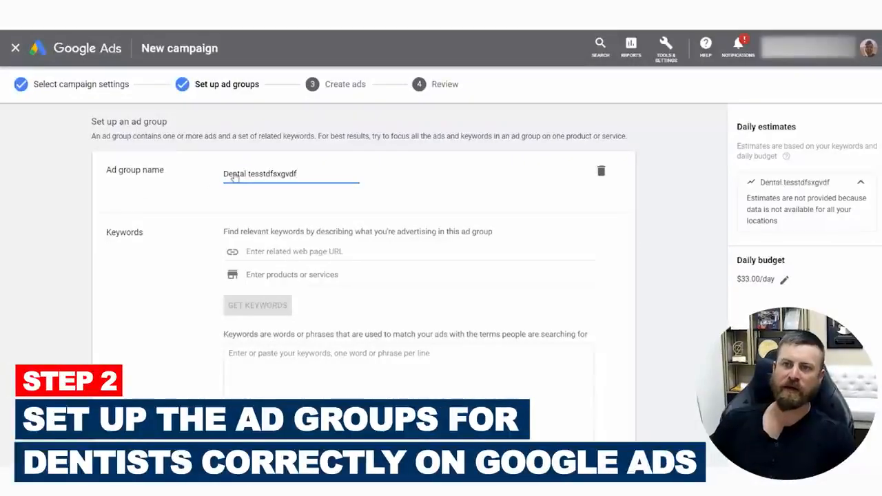
drag(234, 176, 436, 179)
click(403, 219)
scroll(425, 252, down, 1)
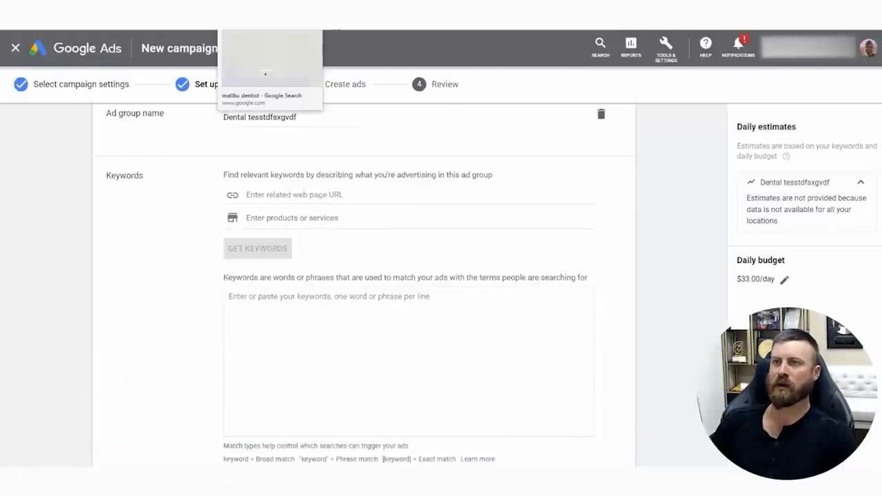
click(269, 17)
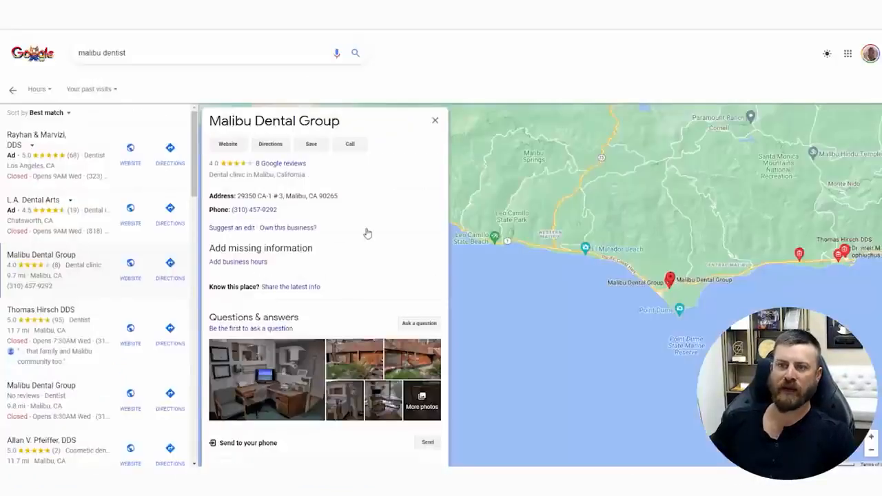
scroll(372, 273, down, 7)
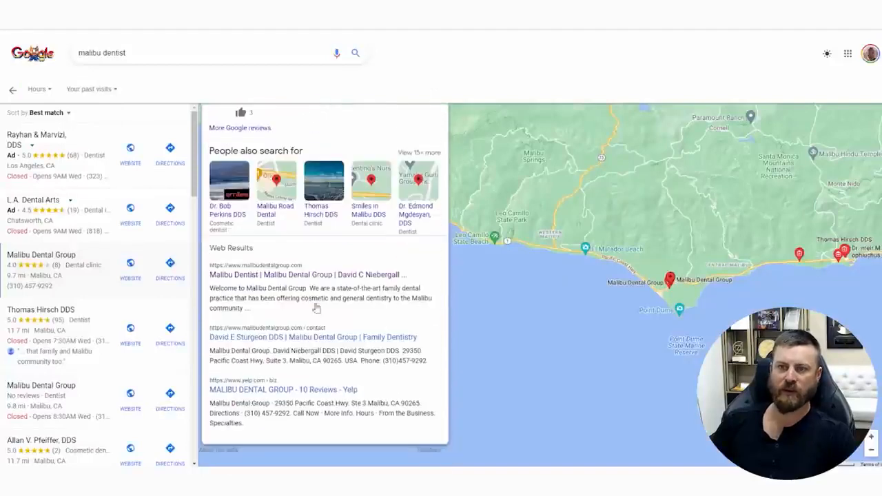
click(317, 308)
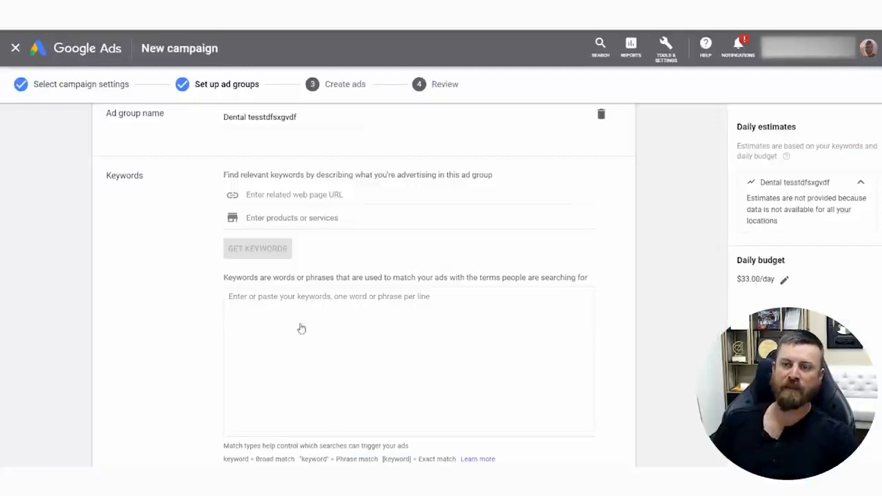
text(https://www.malibudentalgroup.com)
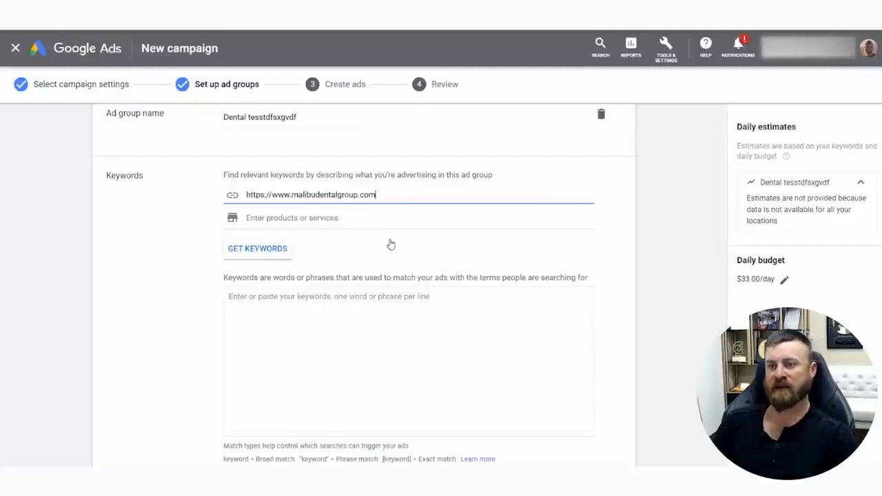
Enter the keyword dentist on three separate lines of the ad group's keyword list
scroll(390, 244, down, 2)
click(329, 255)
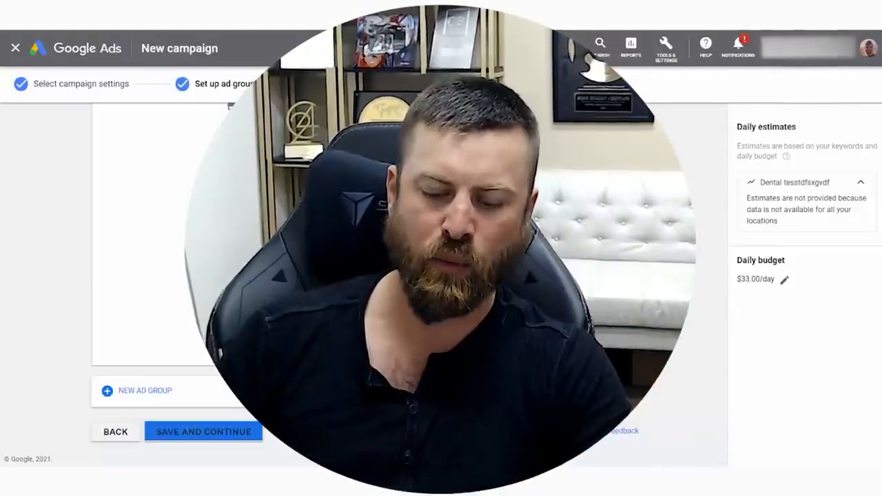
text(dentist)
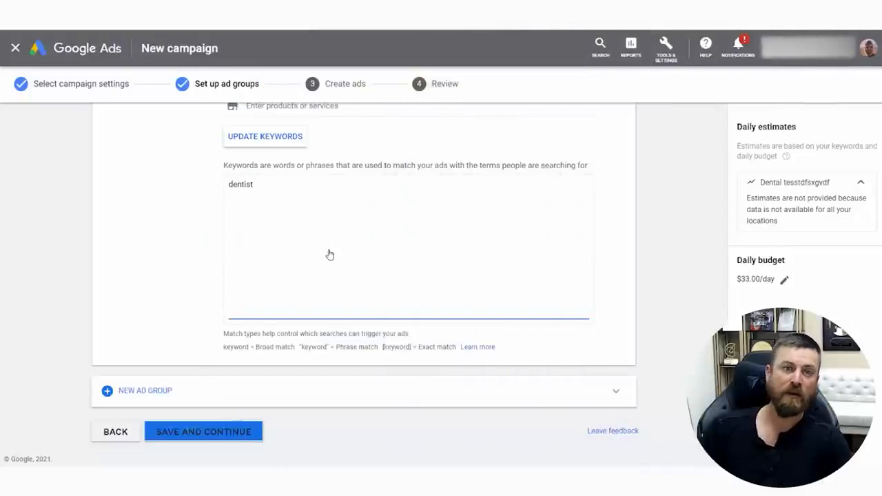
double_click(330, 255)
click(299, 198)
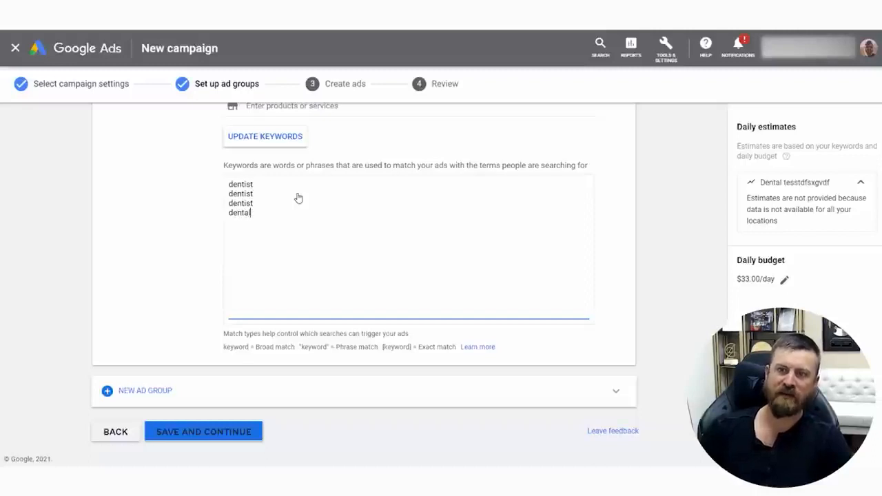
Repeat the keyword dental until it fills three lines below the dentist keywords
key(shift+Left)
key(shift+Left)
key(shift+Left)
key(shift+Left)
key(shift+Left)
key(shift+Left)
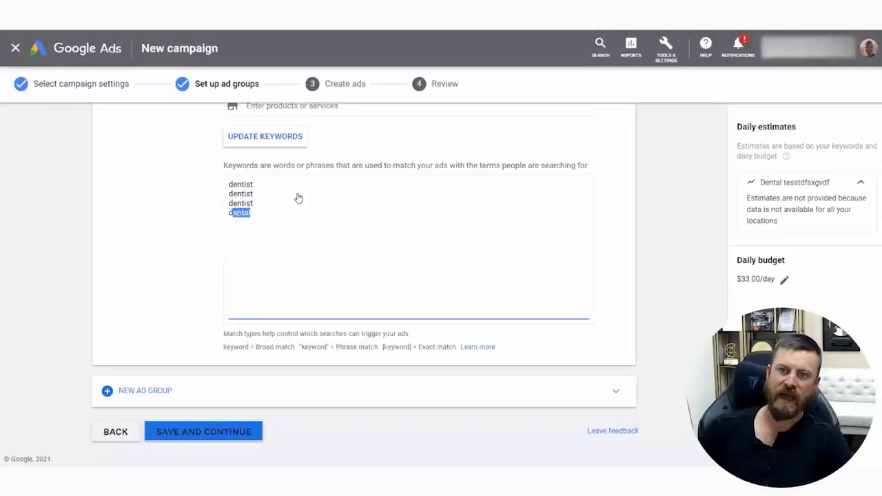
key(Right)
key(ctrl+c)
key(Return)
key(ctrl+v)
key(Return)
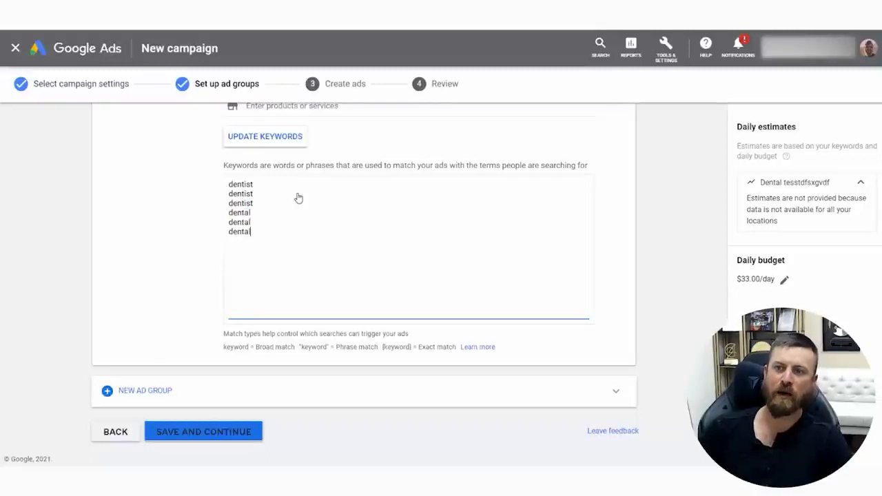
Add the keyword teeth on three lines below the dental keywords
text(th)
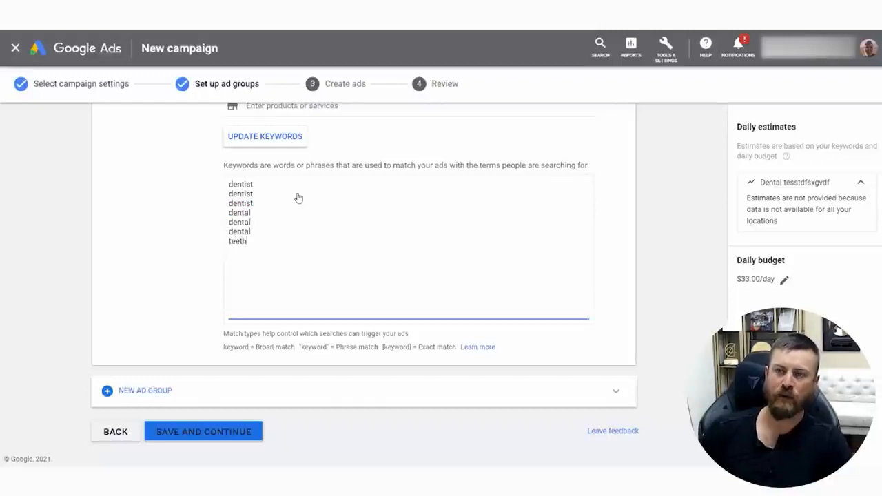
key(shift+Left)
key(shift+Left)
key(shift+Left)
key(ctrl+c)
key(Right)
key(Return)
key(ctrl+v)
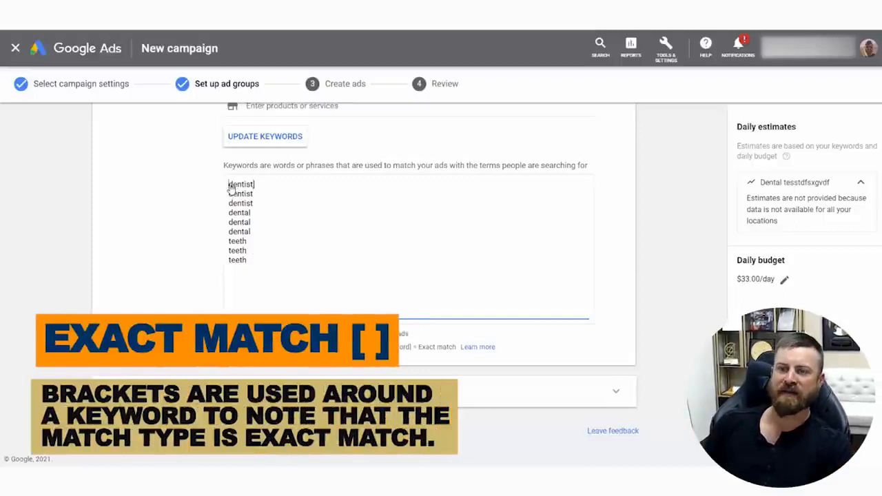
Enclose the first dentist, dental and teeth keywords in square brackets to make them exact match
text([)
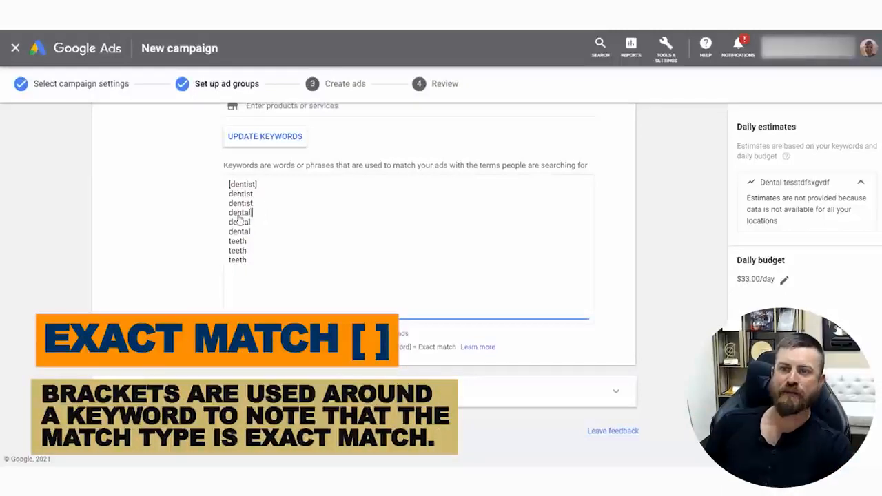
text([)
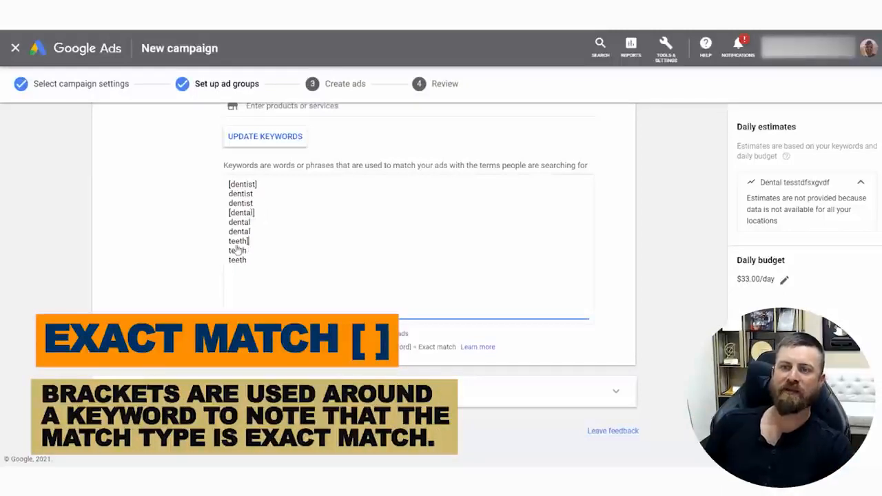
click(229, 241)
text([)
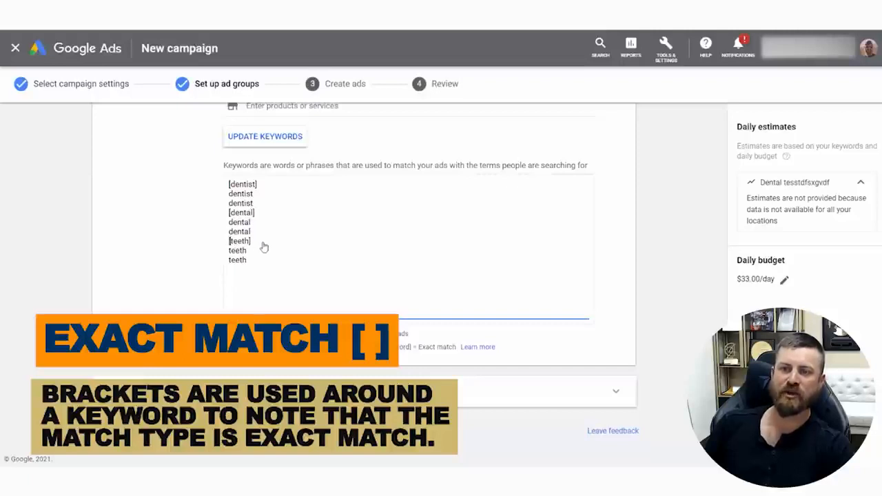
Delete the exact match teeth keyword and enclose one teeth, one dental and one dentist keyword in quotation marks for phrase match
drag(259, 243, 216, 249)
key(BackSpace)
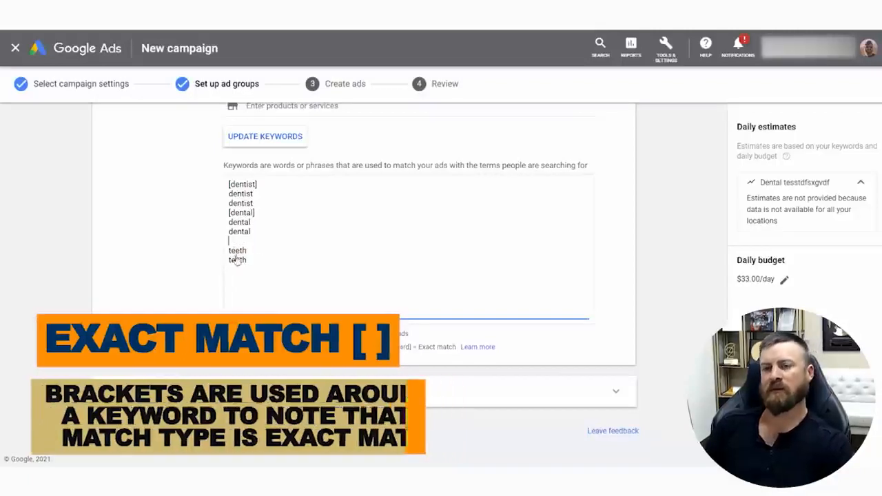
click(261, 255)
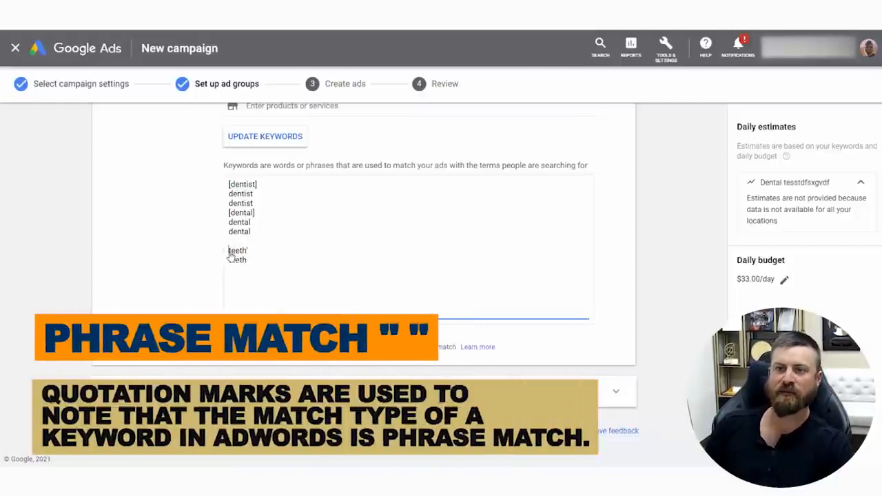
text(")
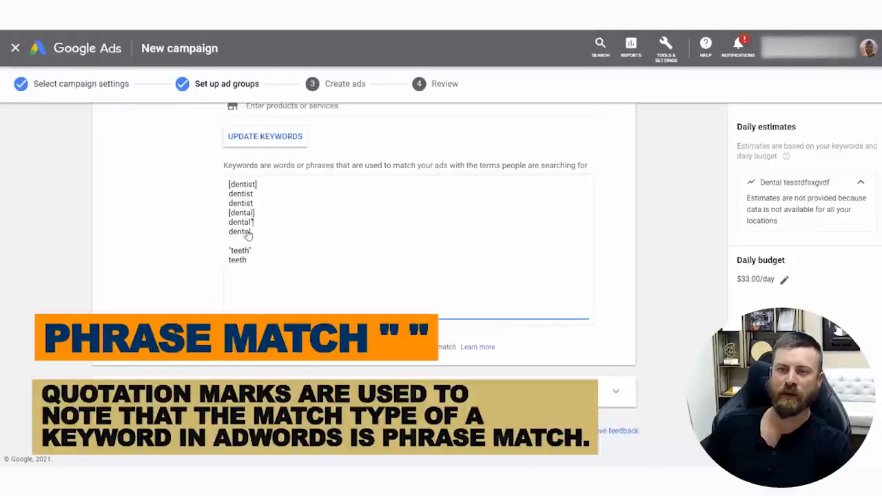
click(229, 223)
text(")
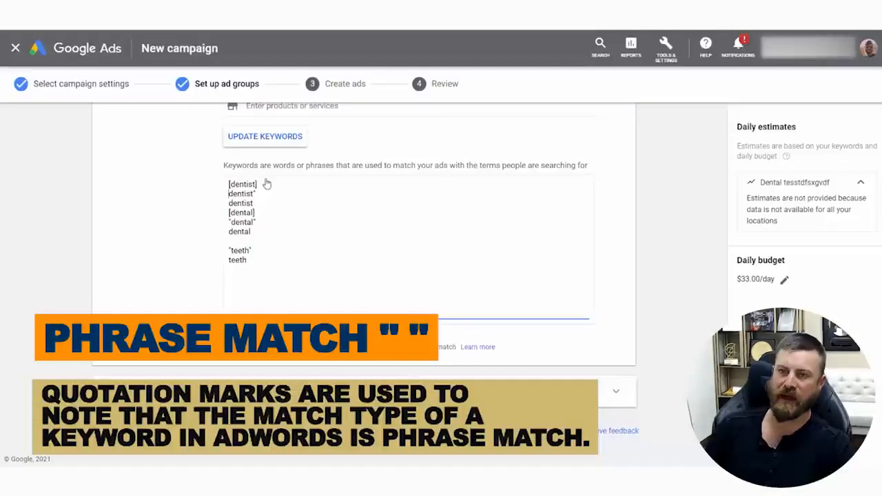
text(")
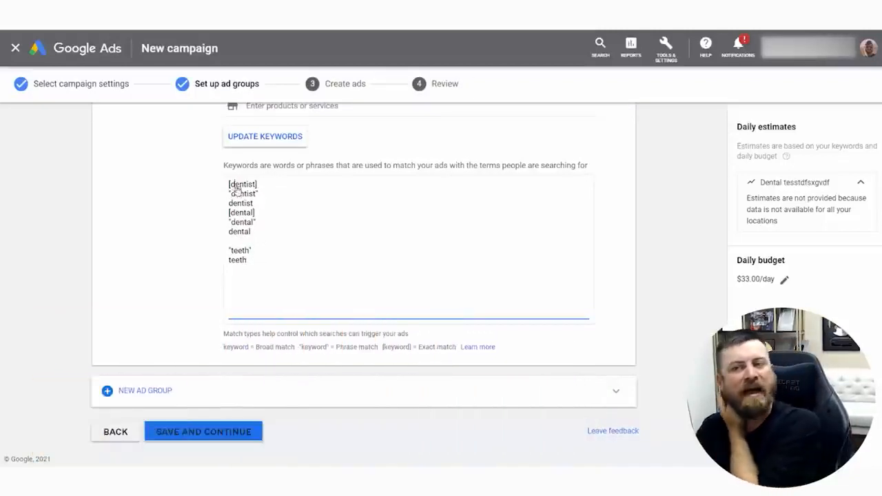
Save the ad group with its keyword list and continue to creating ads
drag(235, 186, 255, 240)
click(239, 185)
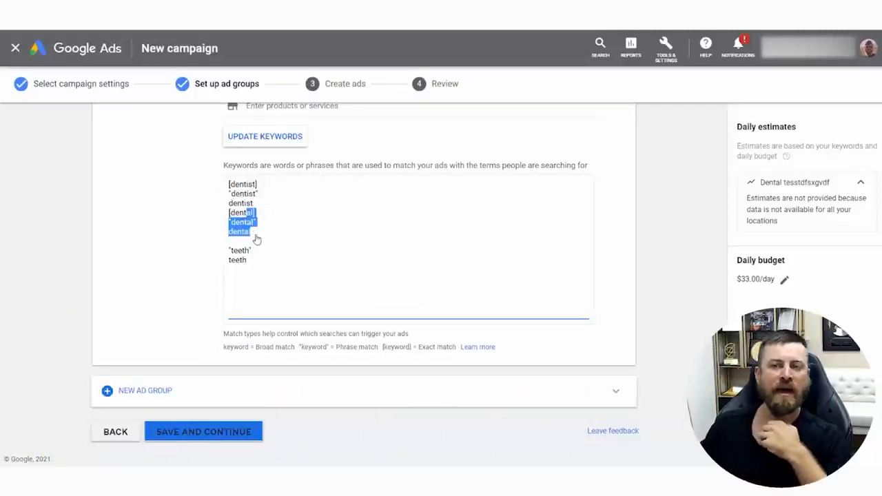
click(379, 296)
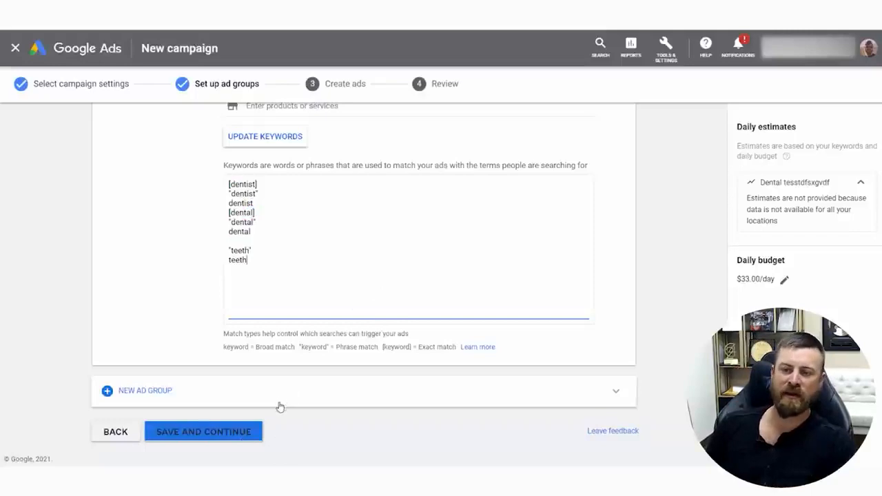
click(172, 429)
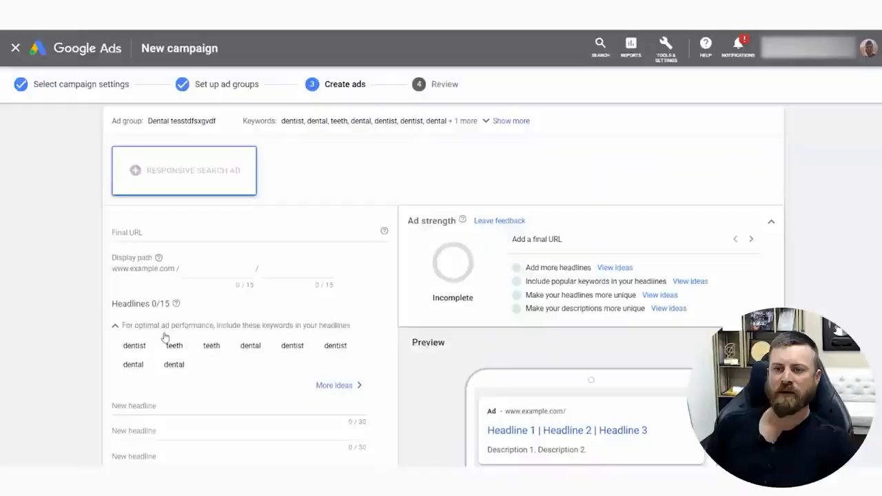
Enter "Great value, great dentist", including the quotation marks, as the responsive search ad's first headline
scroll(223, 330, down, 6)
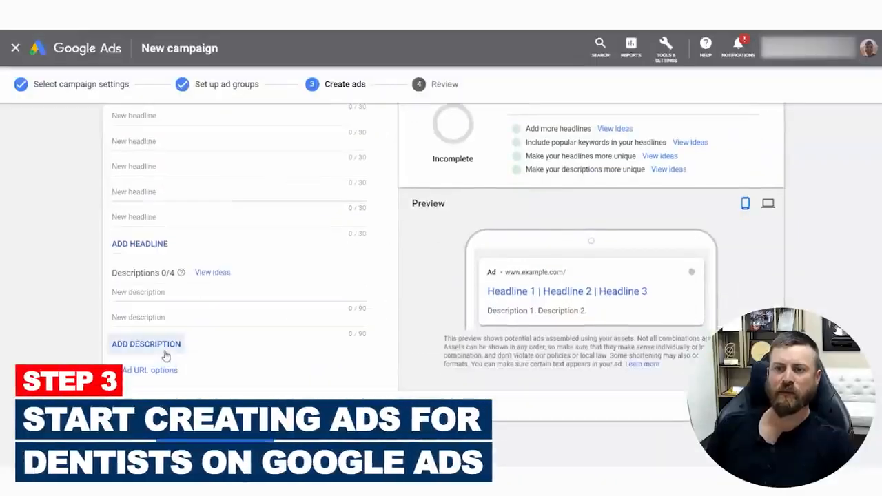
click(164, 294)
scroll(207, 293, up, 6)
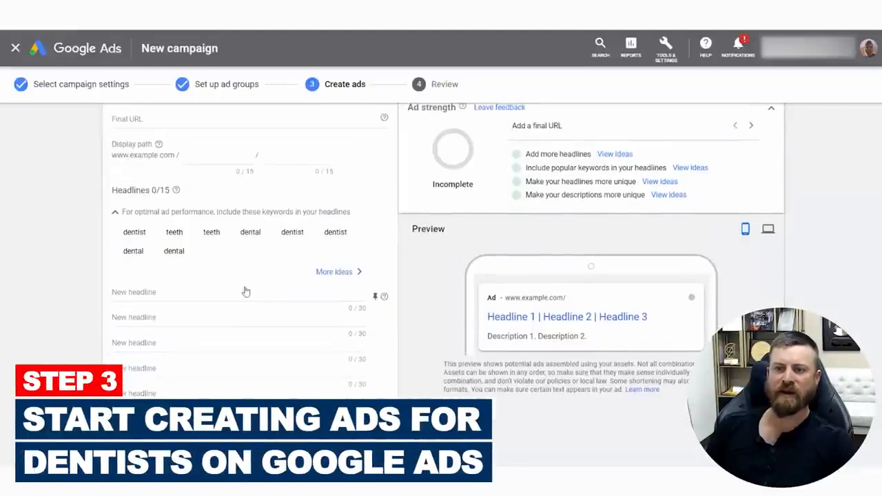
click(153, 293)
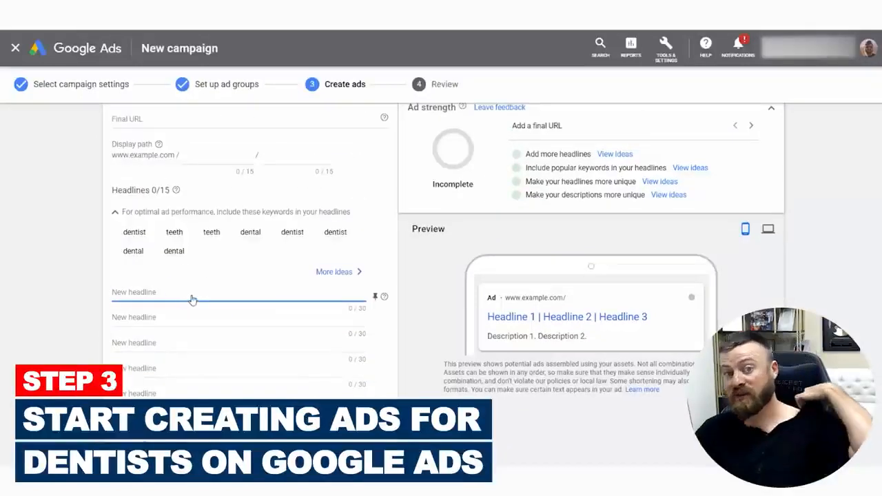
text("great va)
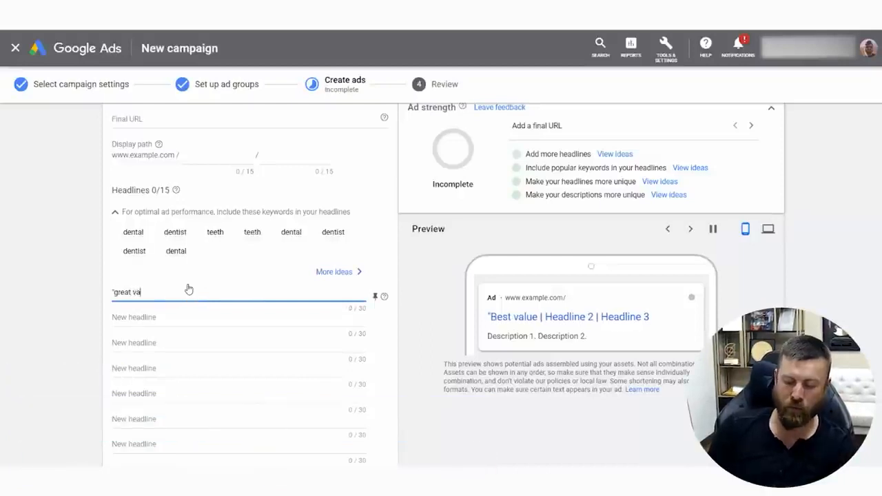
text(lue, great D)
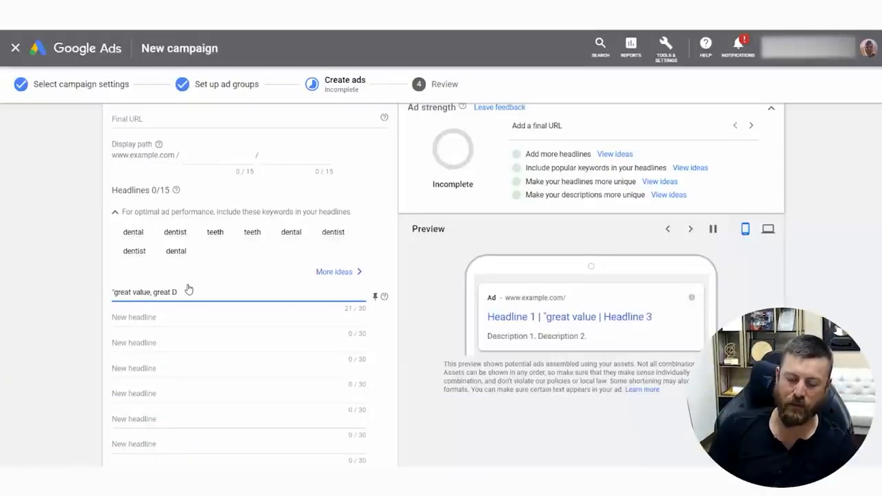
key(BackSpace)
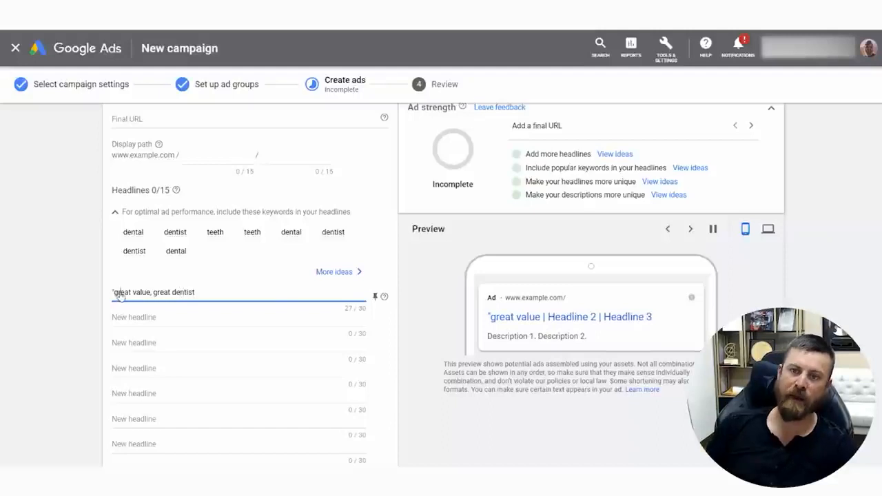
key(BackSpace)
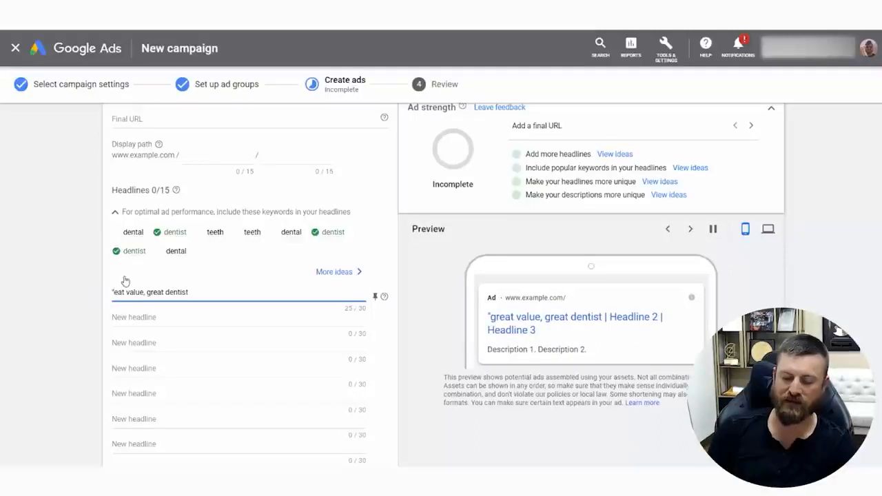
text(Gr)
click(223, 294)
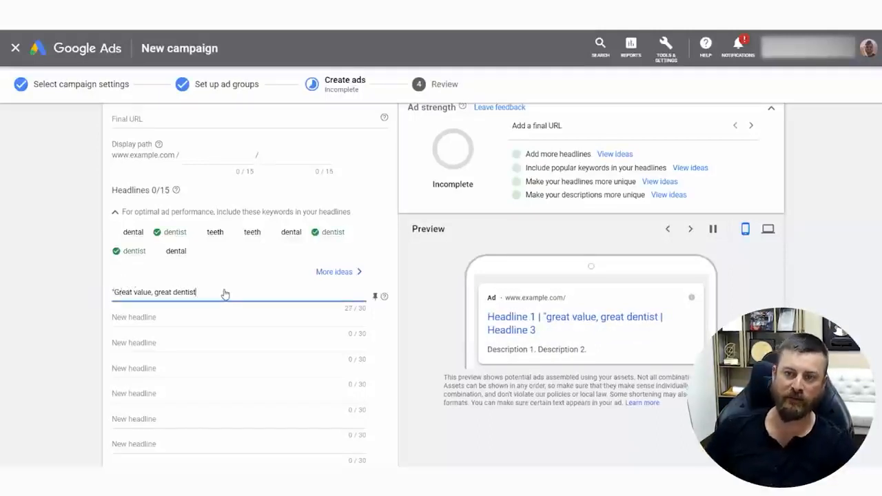
text(")
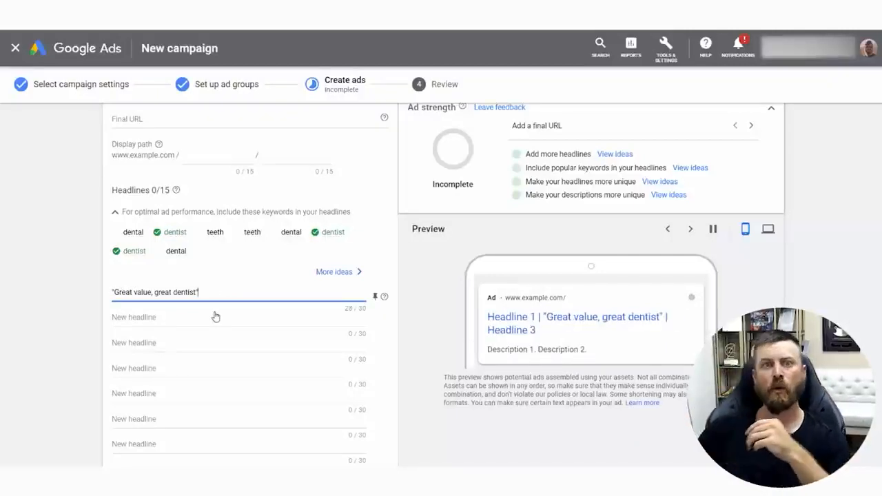
drag(227, 295, 91, 313)
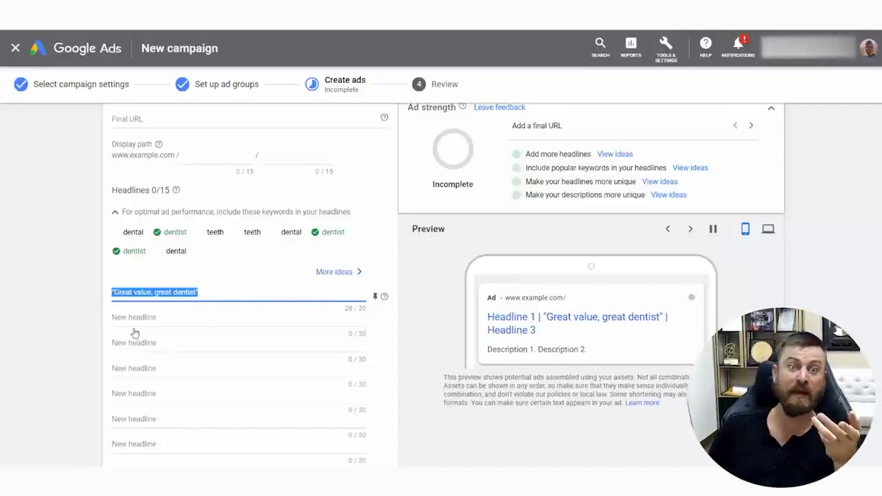
Add Best dentist in Malibu! as the second headline and "My kids teeth look great", in quotation marks, as the third
click(158, 330)
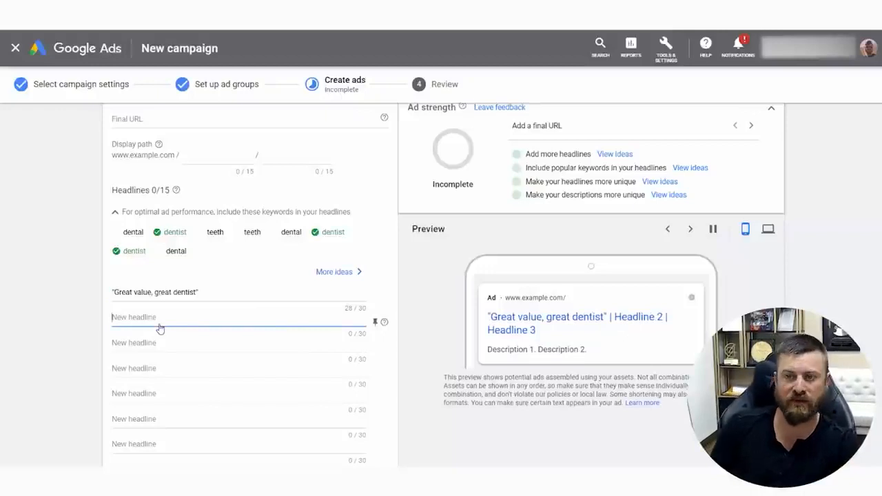
text(Best dentist in Mal)
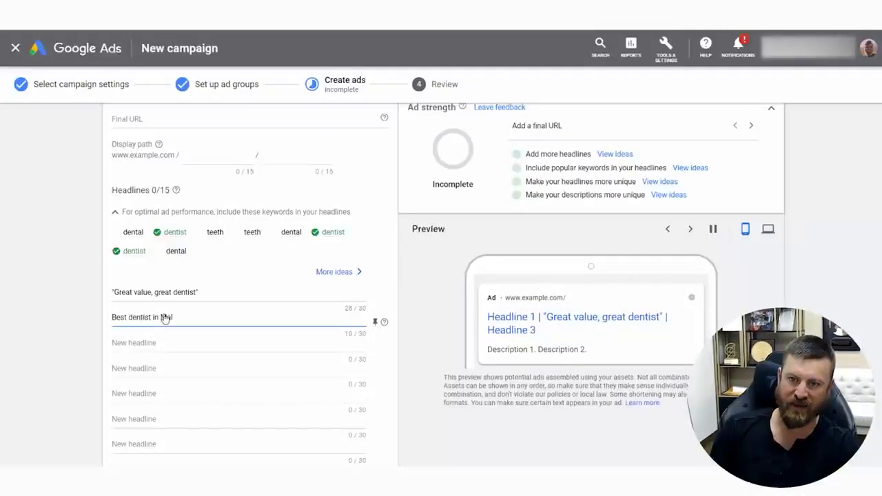
text(ibu!)
key(Tab)
text("My)
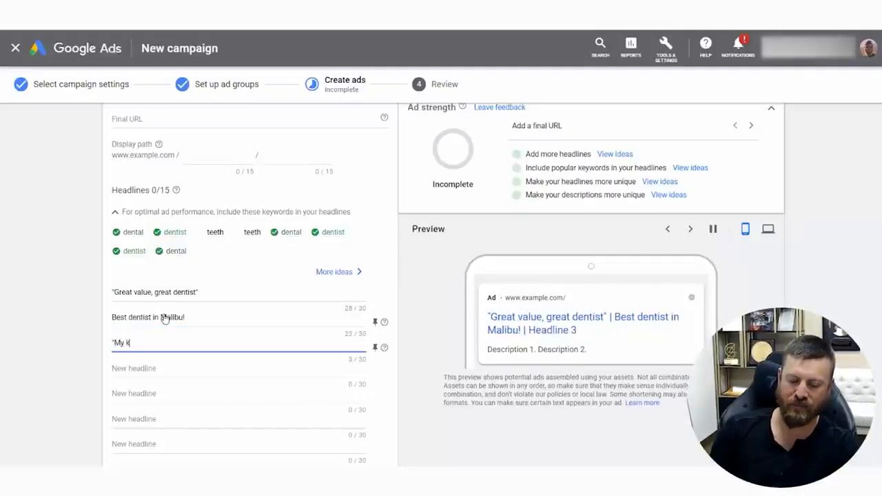
text( kids teeth lo)
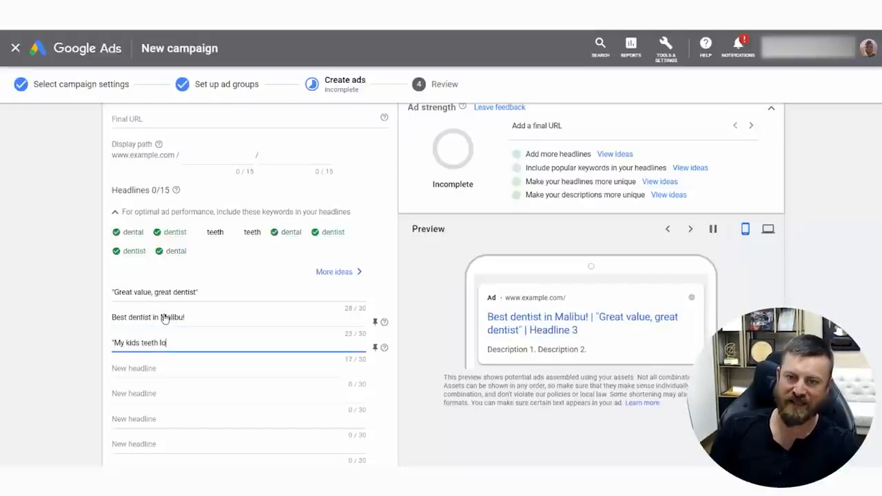
text(ok great)
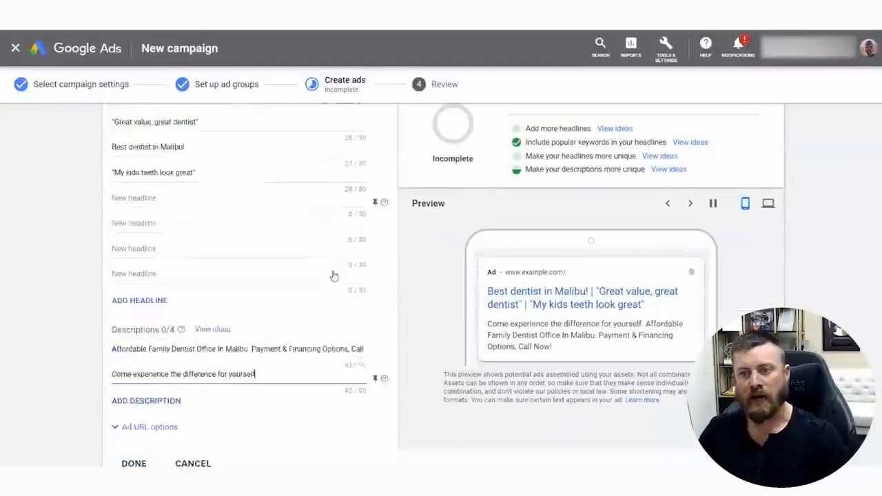
Check the ad's two descriptions, then save the ad and continue to the campaign review
scroll(334, 275, down, 2)
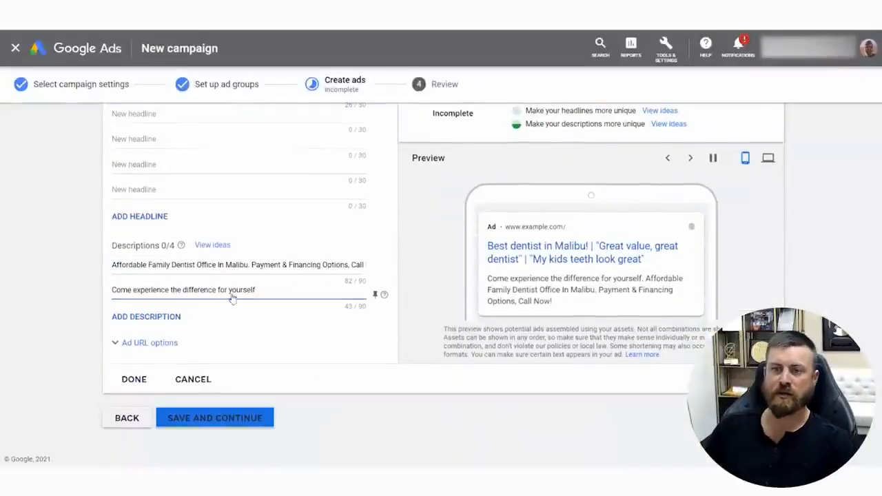
drag(137, 268, 325, 292)
drag(144, 292, 214, 297)
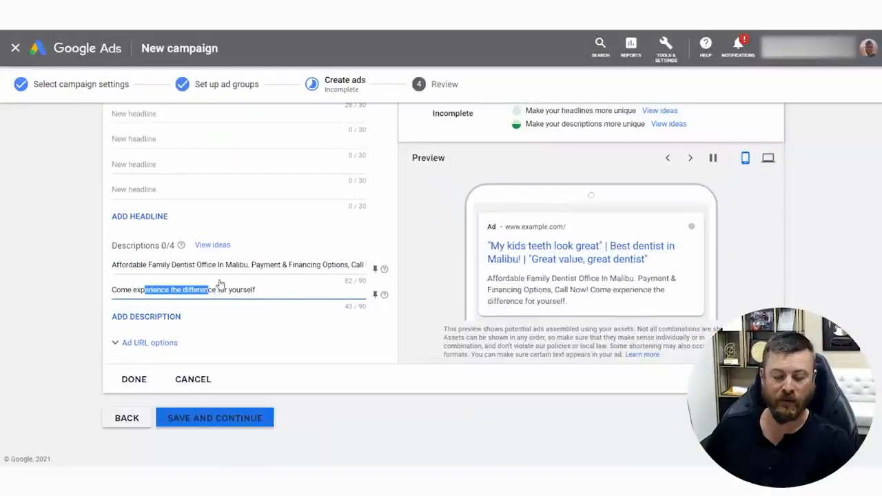
mouse_move(331, 248)
mouse_down()
mouse_move(459, 289)
mouse_move(141, 416)
mouse_up()
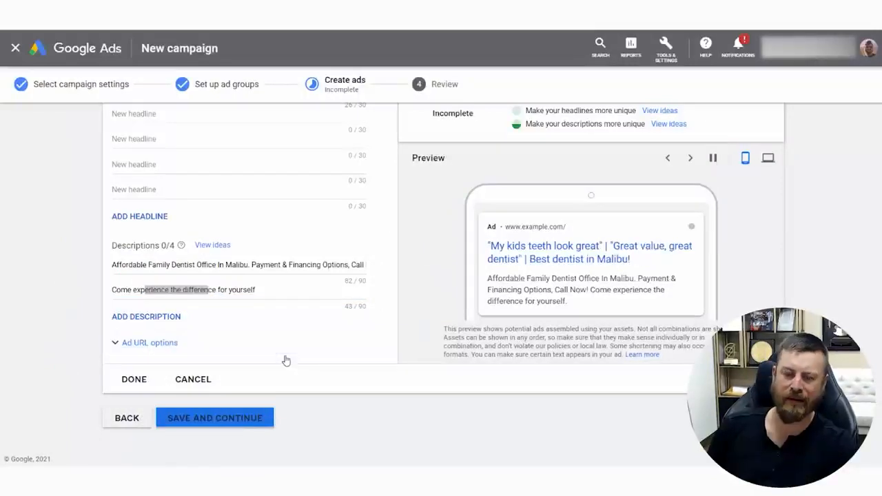
mouse_move(276, 400)
mouse_down()
mouse_move(386, 458)
mouse_move(275, 384)
mouse_up()
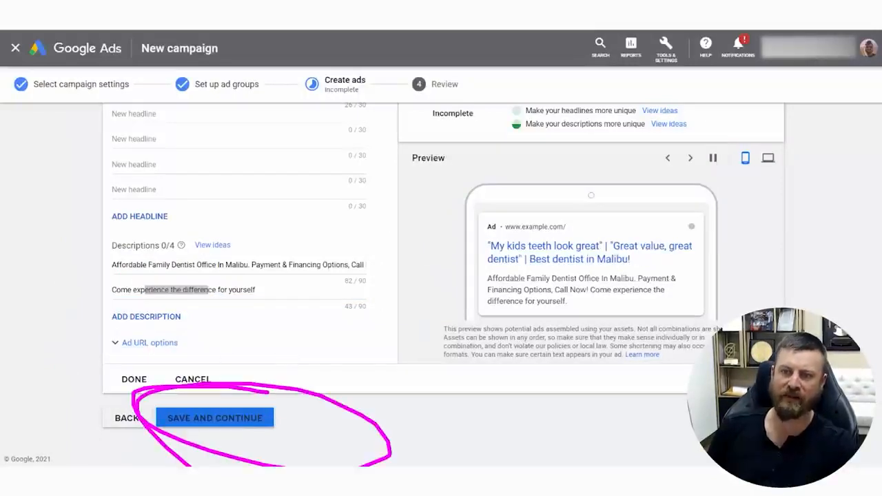
click(243, 423)
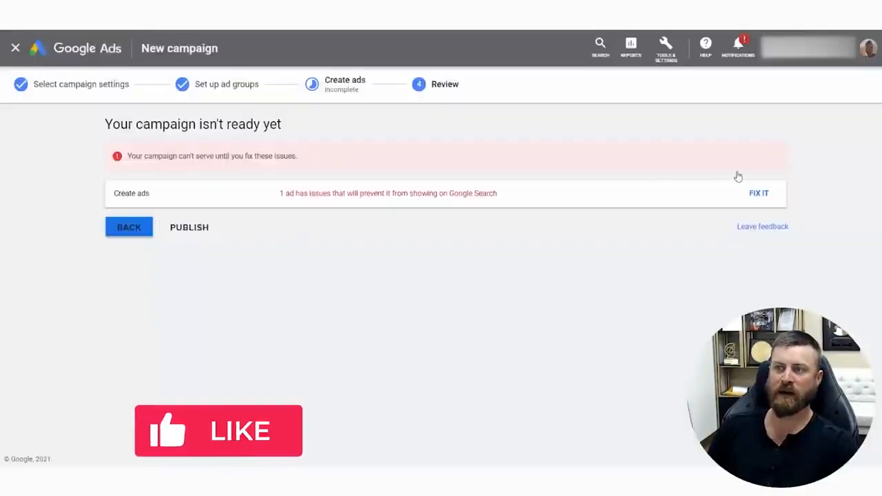
click(759, 193)
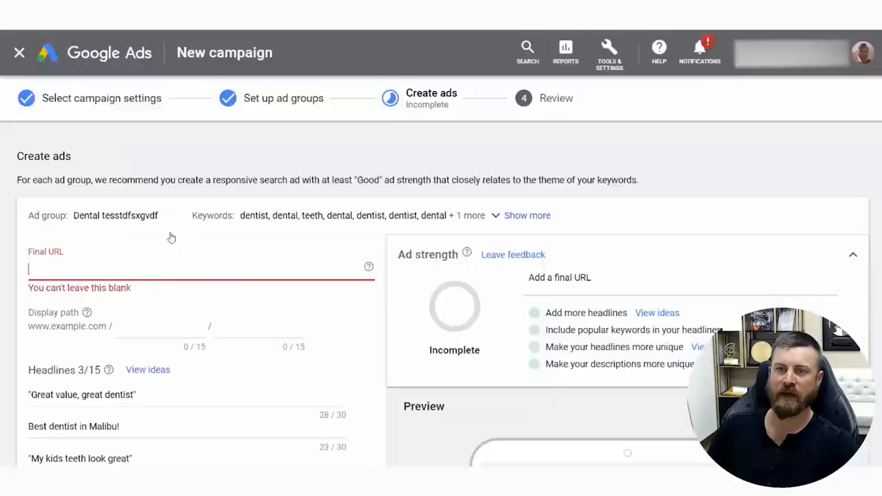
click(169, 20)
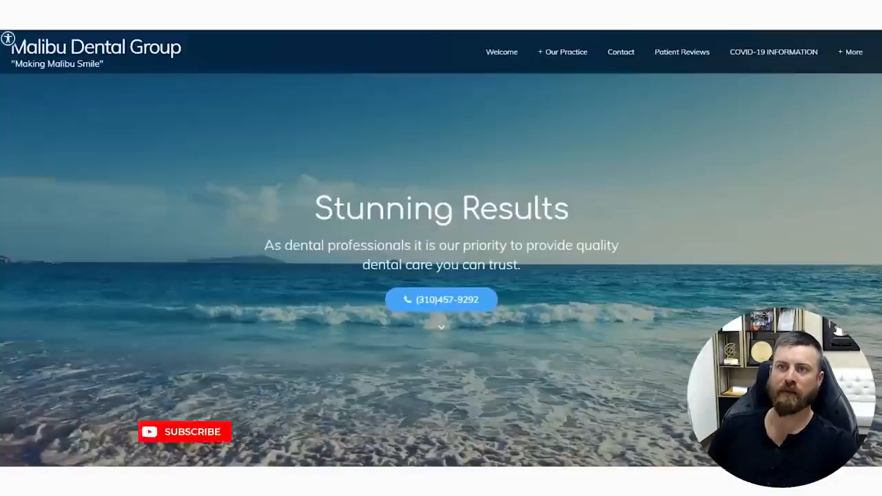
click(138, 20)
click(158, 253)
text(https://www.malibudentalgroup.com)
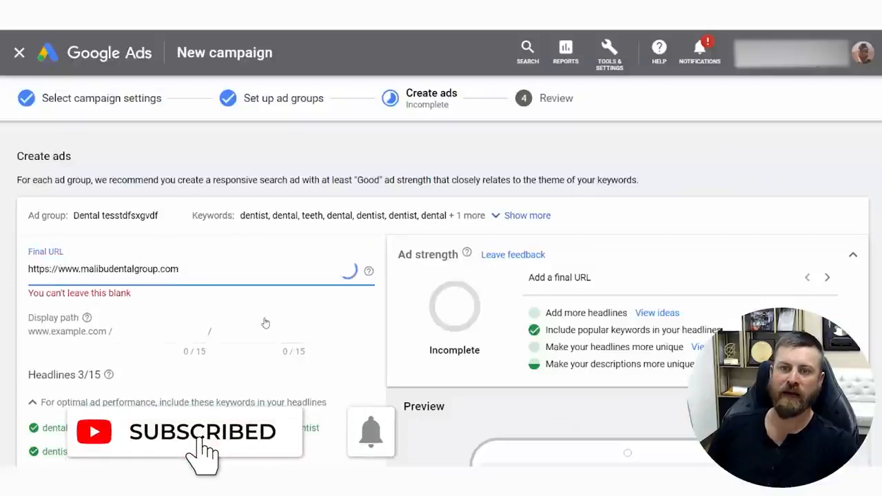
Finish editing the ad, save it and continue to the campaign review
scroll(279, 333, down, 1)
scroll(281, 335, down, 10)
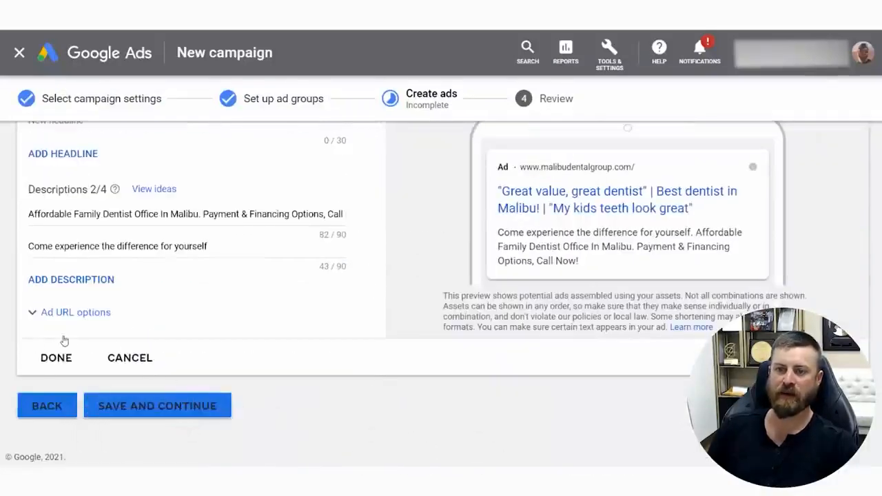
click(51, 357)
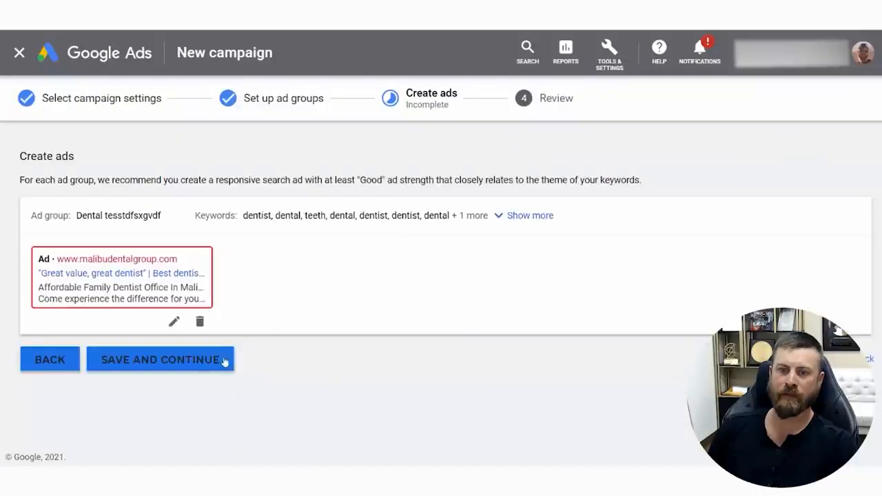
click(185, 352)
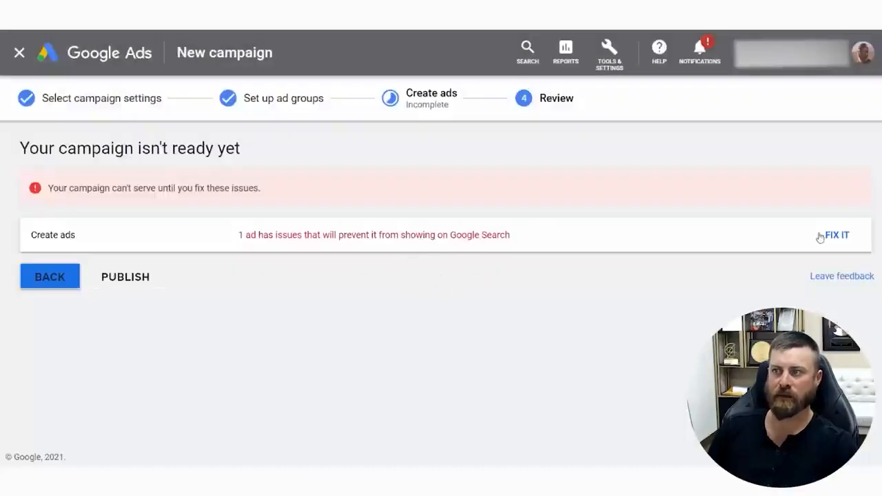
Reopen the flagged ad, check its punctuation policy violation, and change the second headline to Best dentist in Malibu, without the exclamation mark
click(823, 236)
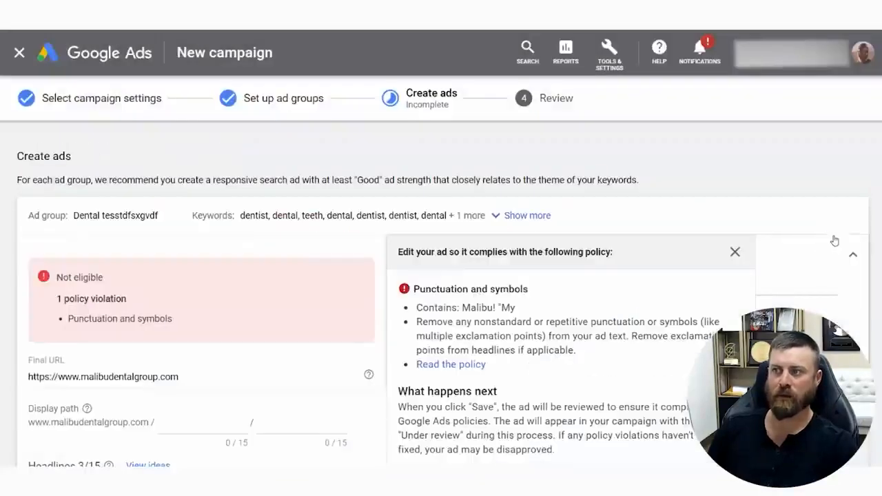
scroll(235, 303, down, 3)
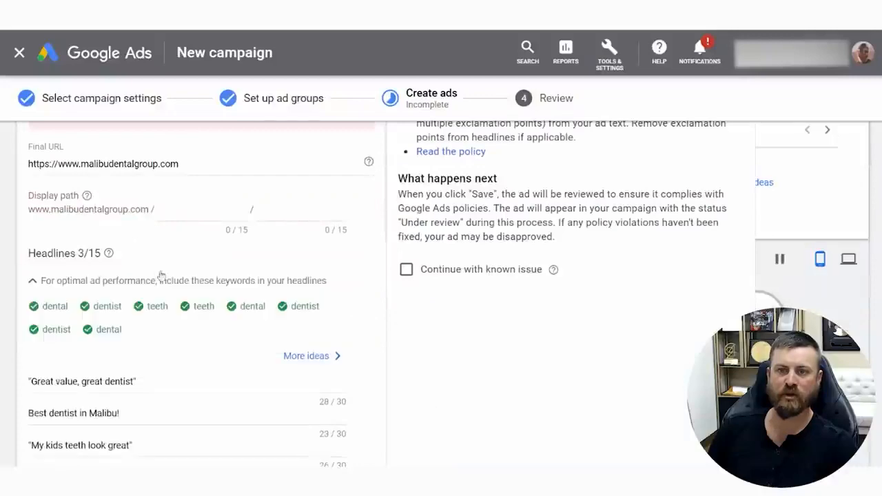
scroll(146, 378, down, 1)
scroll(153, 346, up, 2)
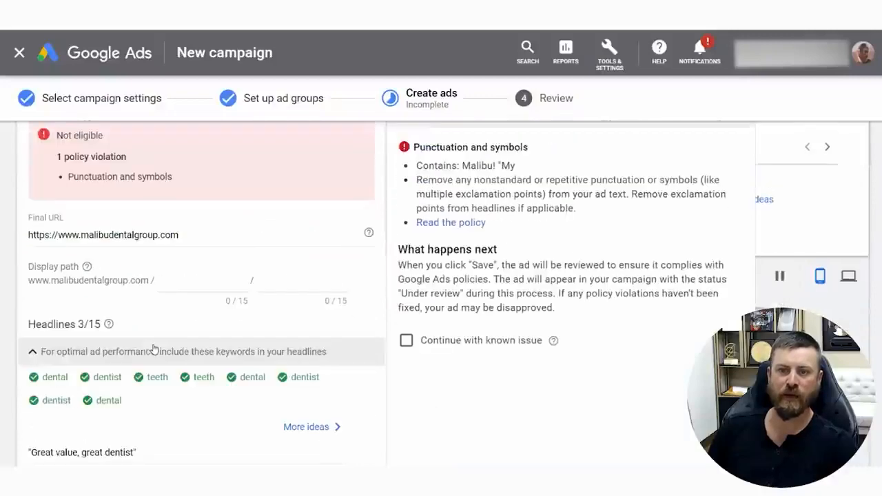
scroll(163, 334, up, 1)
drag(68, 257, 157, 256)
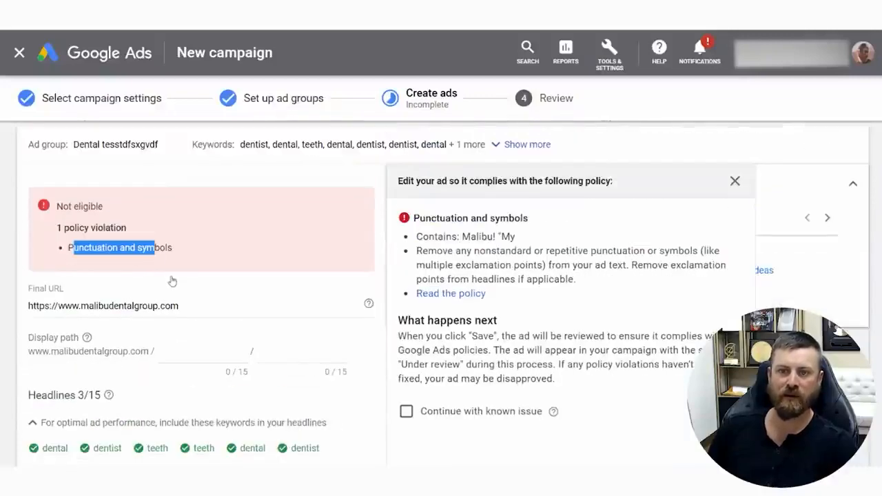
scroll(175, 338, down, 3)
click(138, 344)
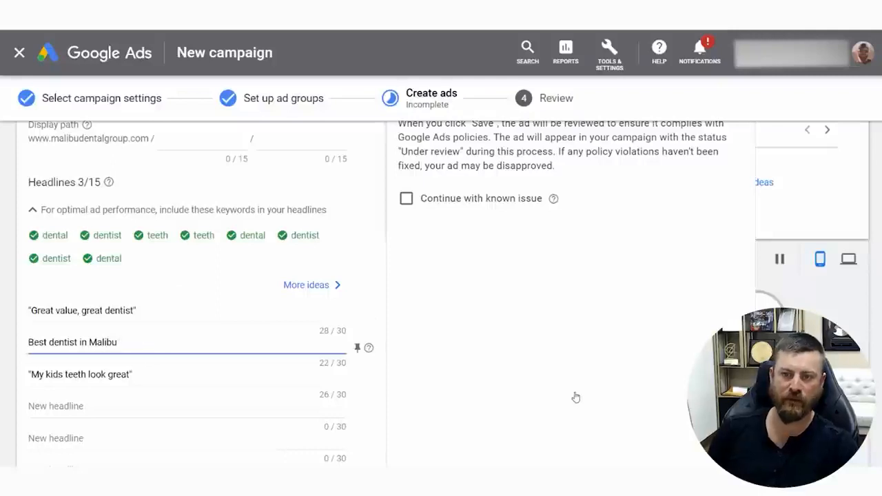
scroll(192, 373, down, 6)
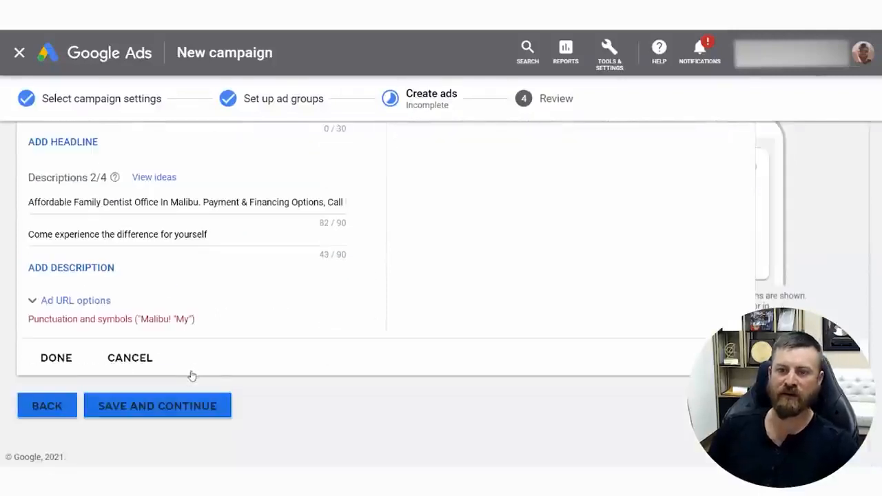
Open the Dental test dfjkgbnsdfk campaign from the list of all campaigns
drag(168, 202, 442, 211)
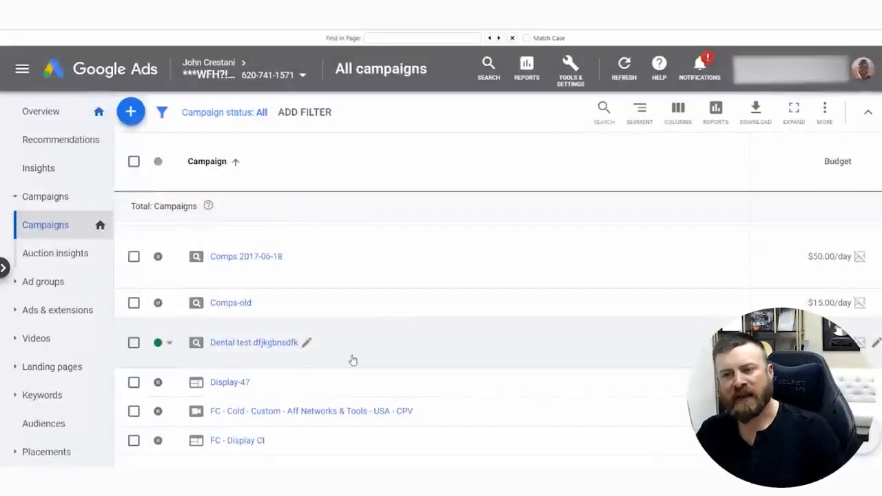
triple_click(353, 359)
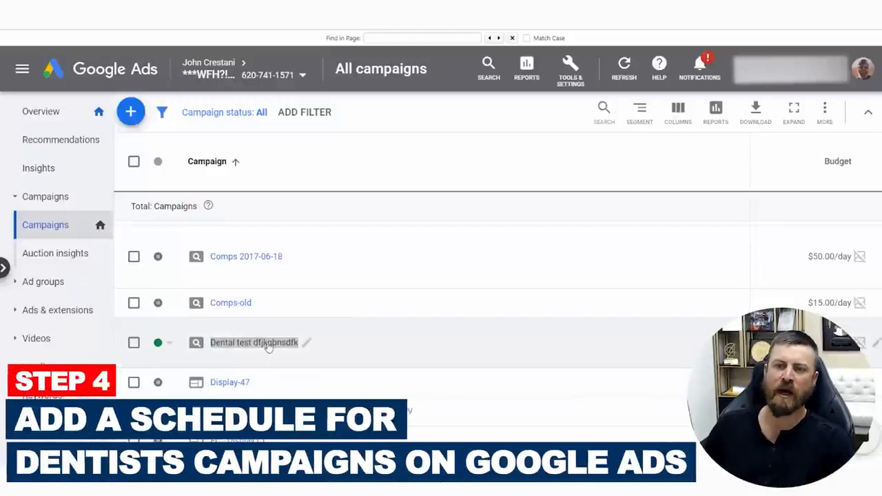
click(269, 342)
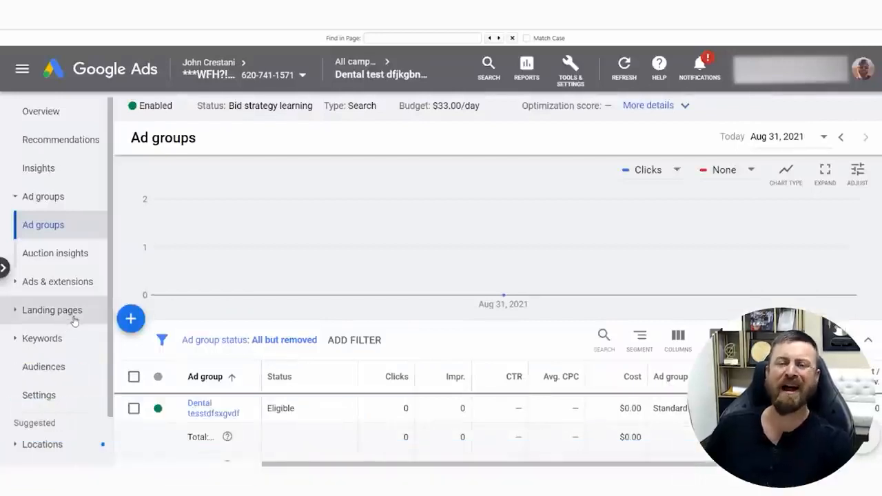
Reveal the campaign's additional settings pages, including Ad schedule and Devices
scroll(73, 331, down, 2)
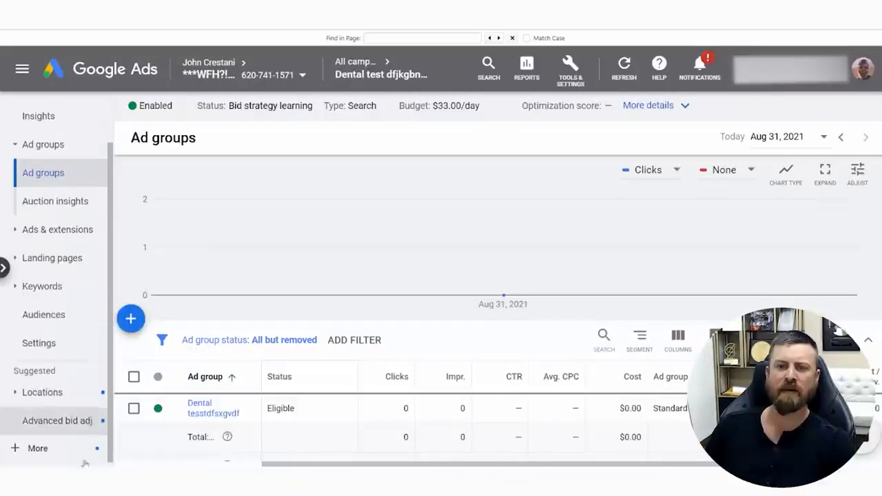
scroll(69, 203, up, 2)
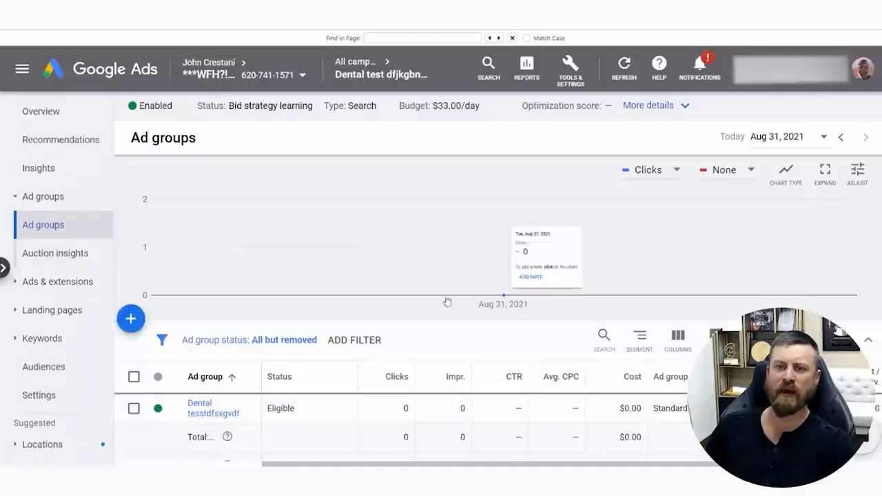
mouse_move(441, 58)
mouse_down()
mouse_move(372, 109)
mouse_move(321, 84)
mouse_up()
mouse_move(273, 150)
mouse_down()
mouse_move(119, 413)
mouse_move(72, 438)
mouse_up()
scroll(173, 402, down, 2)
scroll(59, 424, down, 2)
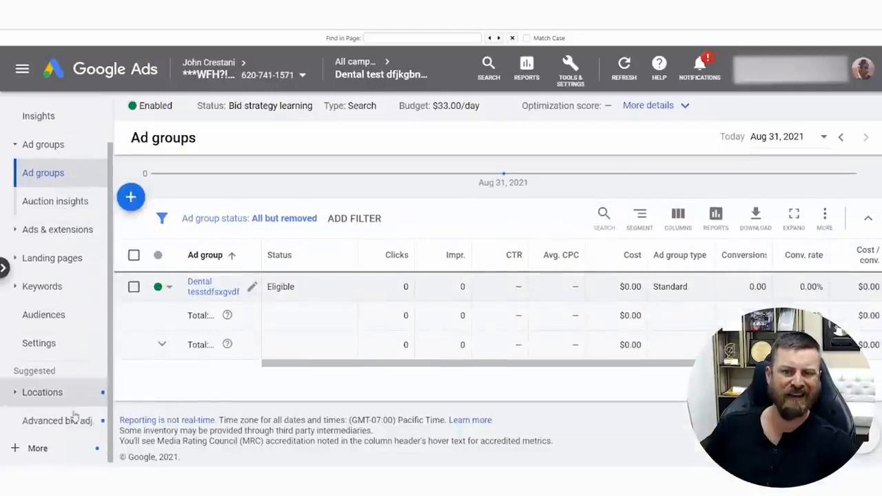
drag(86, 432, 1, 428)
mouse_move(85, 454)
mouse_down()
mouse_move(4, 446)
mouse_move(31, 432)
mouse_move(72, 450)
mouse_move(39, 456)
mouse_up()
mouse_move(311, 340)
mouse_down()
mouse_move(67, 421)
mouse_move(77, 401)
mouse_up()
key(Escape)
click(38, 448)
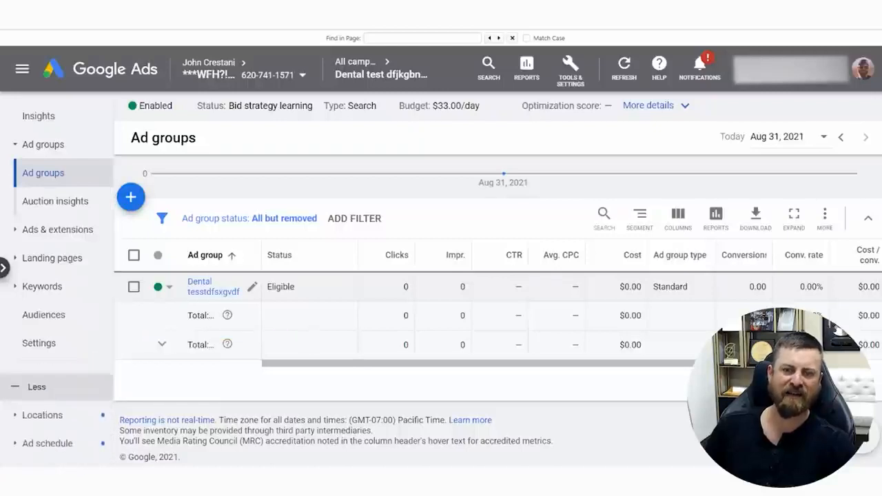
scroll(74, 307, down, 2)
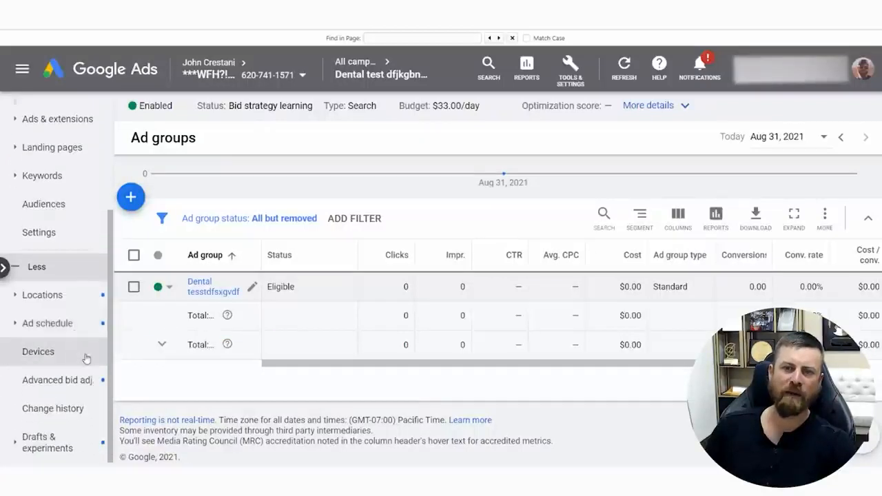
mouse_move(89, 346)
mouse_down()
mouse_move(13, 344)
mouse_move(95, 365)
mouse_move(10, 358)
mouse_move(50, 326)
mouse_move(100, 362)
mouse_move(79, 356)
mouse_move(95, 371)
mouse_move(24, 371)
mouse_move(62, 328)
mouse_move(4, 305)
mouse_move(44, 313)
mouse_move(9, 323)
mouse_up()
key(Escape)
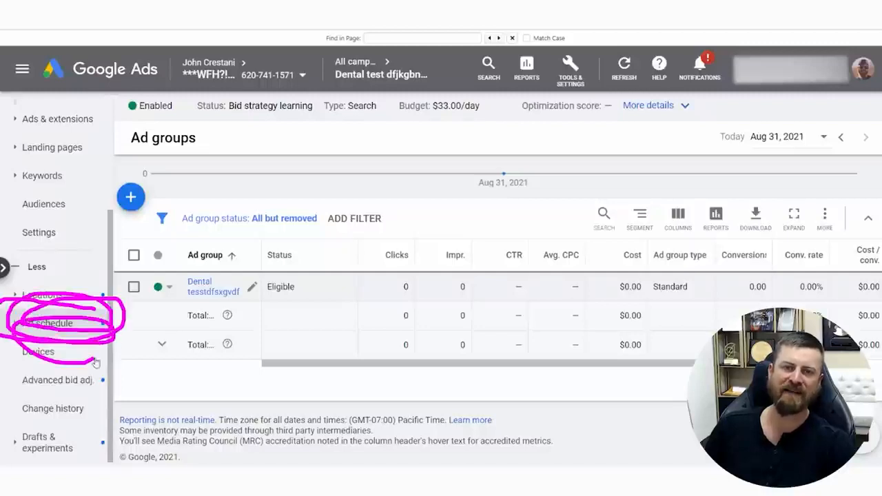
key(Escape)
drag(461, 315, 127, 296)
click(127, 296)
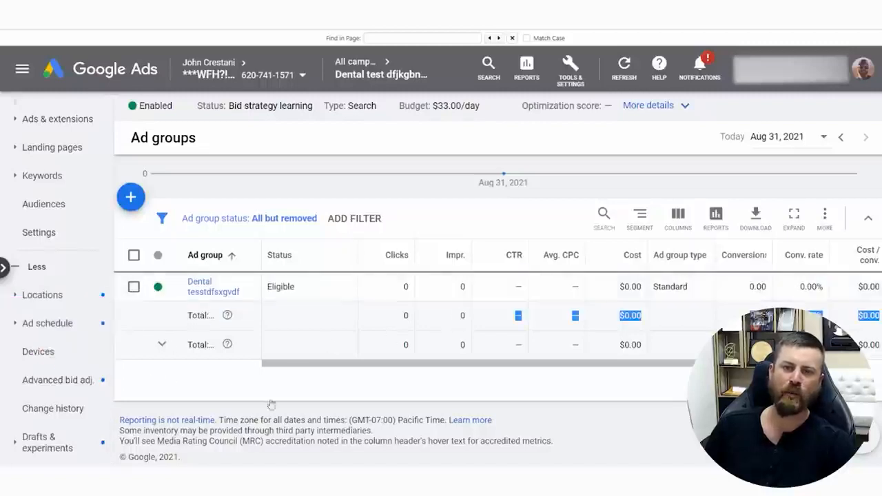
mouse_move(524, 413)
mouse_down()
mouse_move(187, 290)
mouse_move(153, 296)
mouse_move(128, 331)
mouse_move(146, 335)
mouse_move(141, 327)
mouse_up()
key(Escape)
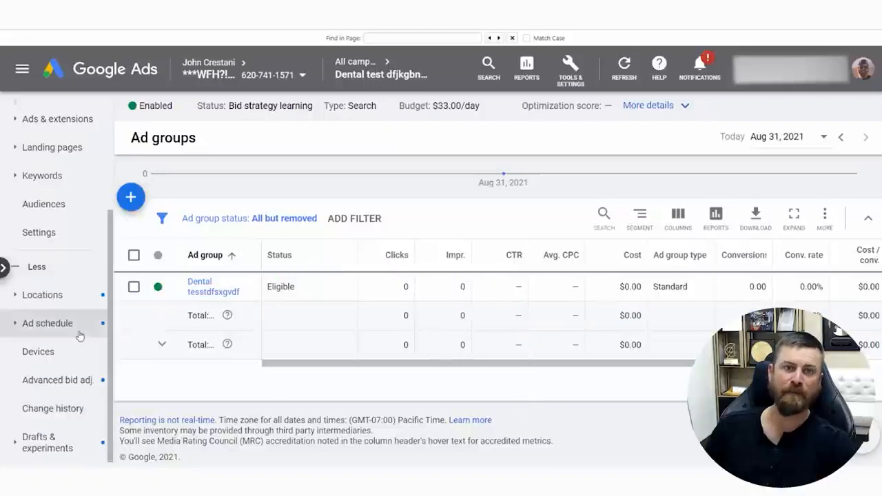
Open the campaign's Devices page and bring the device list into view
click(43, 351)
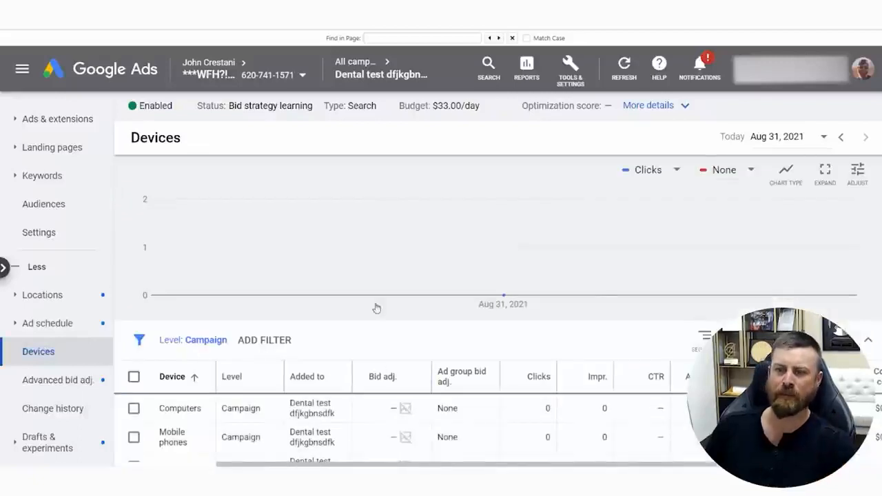
mouse_move(79, 353)
mouse_down()
mouse_move(40, 375)
mouse_move(44, 346)
mouse_up()
key(Escape)
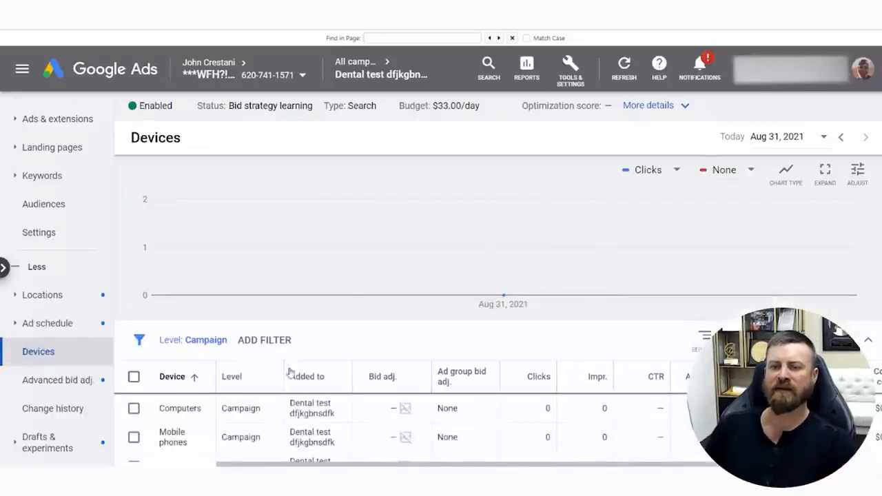
scroll(289, 373, down, 2)
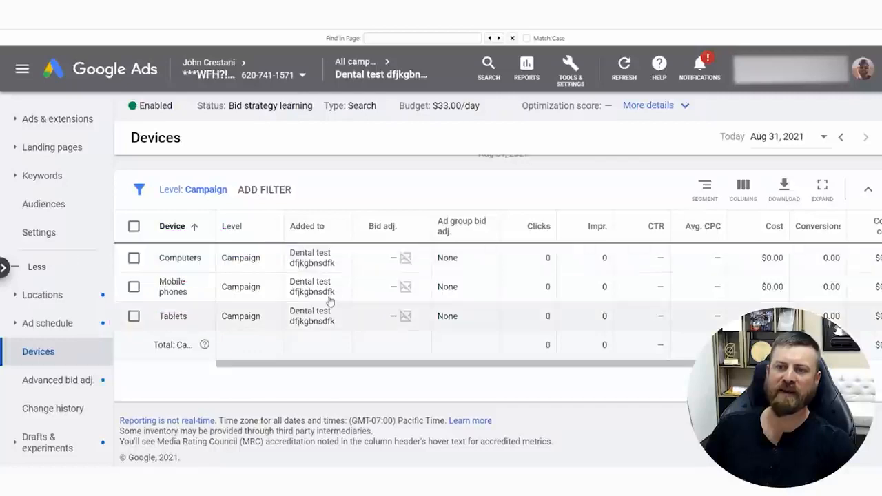
Set the campaign's bid adjustment for Computers to Decrease 100% and save it
click(422, 258)
click(400, 298)
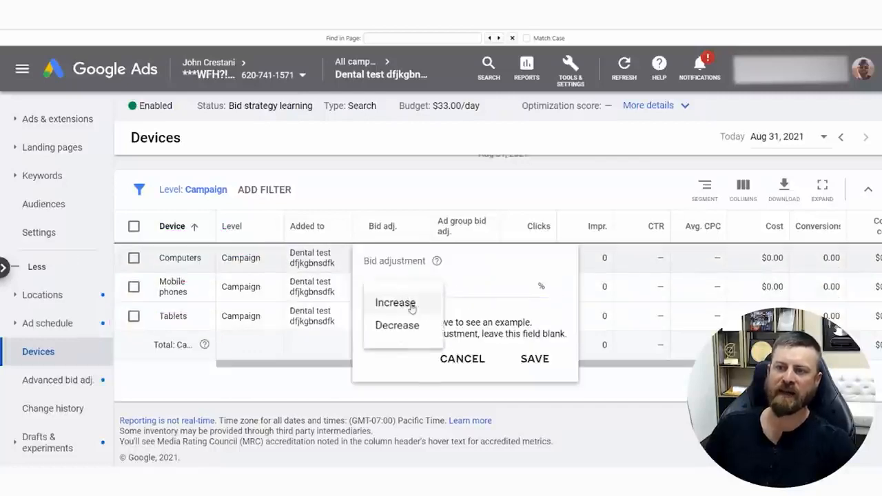
click(396, 324)
text(100)
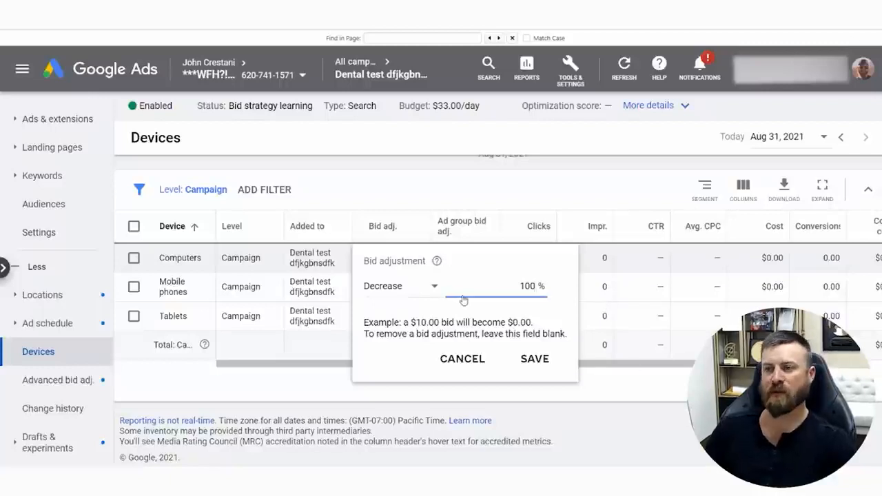
click(391, 292)
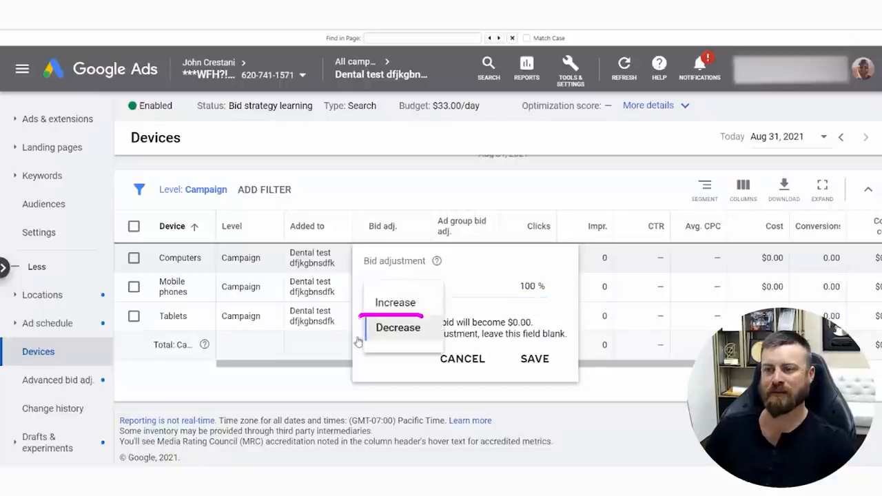
drag(358, 342, 391, 332)
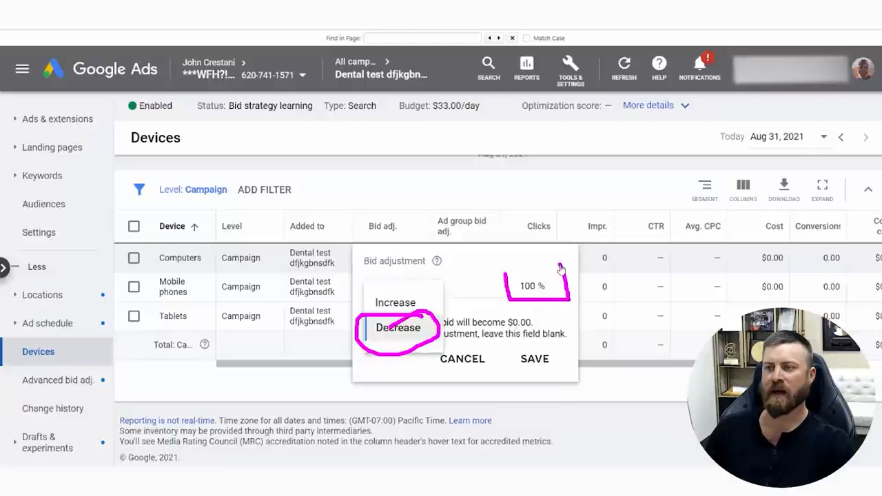
key(Escape)
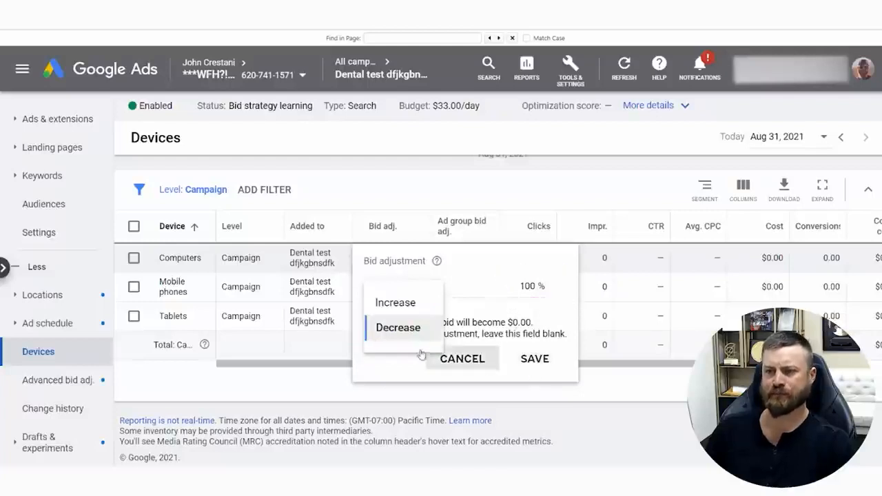
click(416, 329)
click(532, 358)
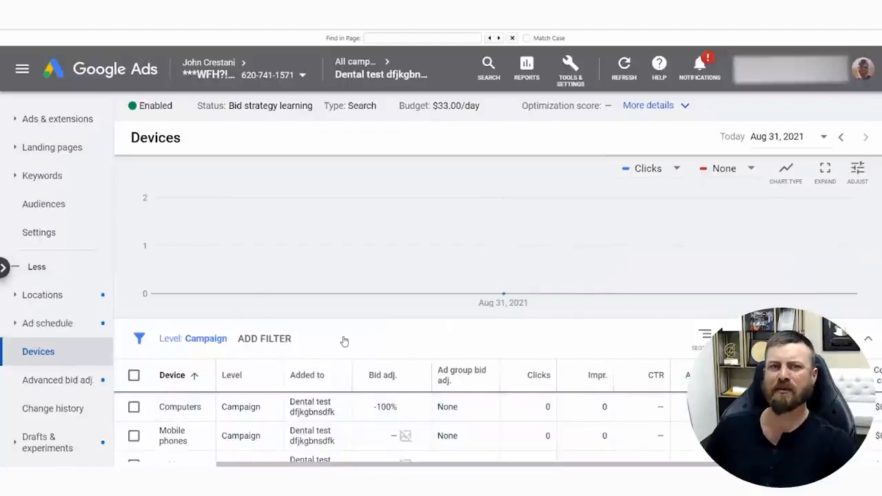
Set the bid adjustment for Tablets to Decrease 100%, save it, and leave Mobile phones without an adjustment
scroll(344, 341, down, 2)
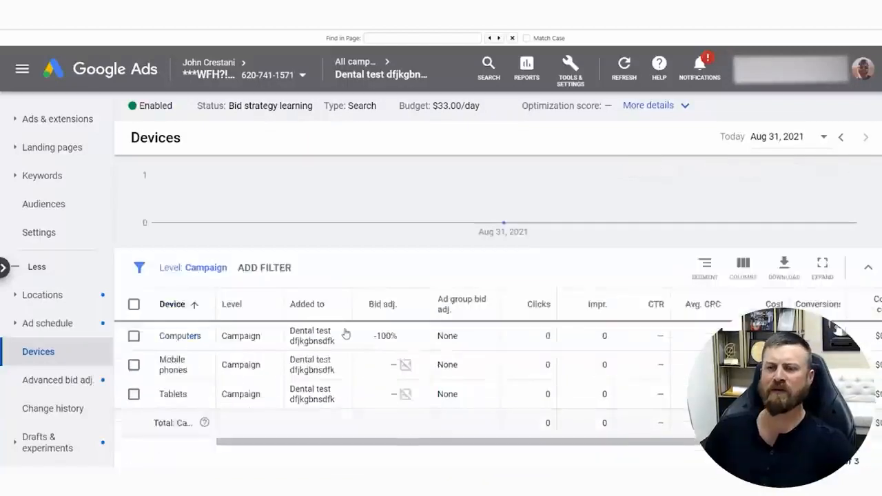
click(392, 328)
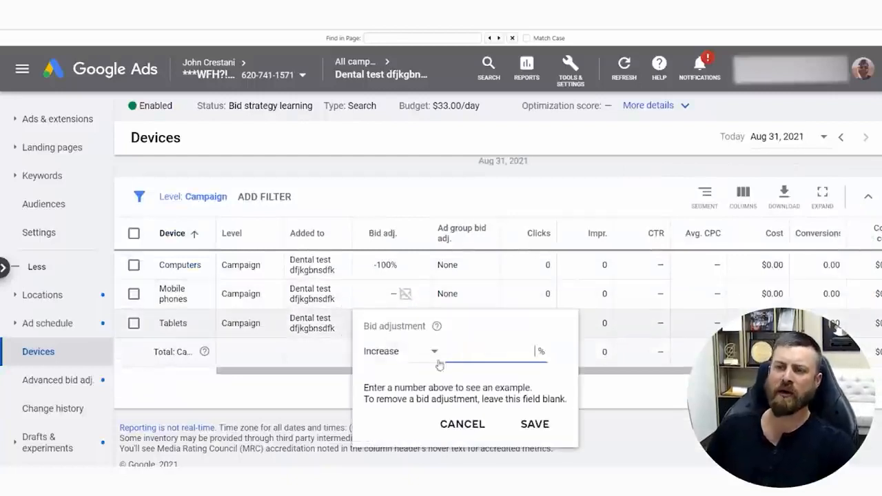
click(434, 353)
click(396, 387)
click(502, 355)
text(100)
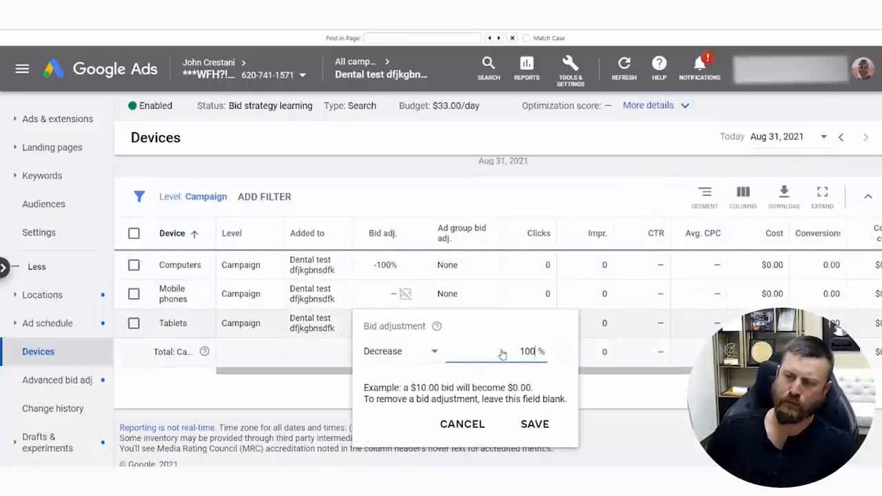
key(Return)
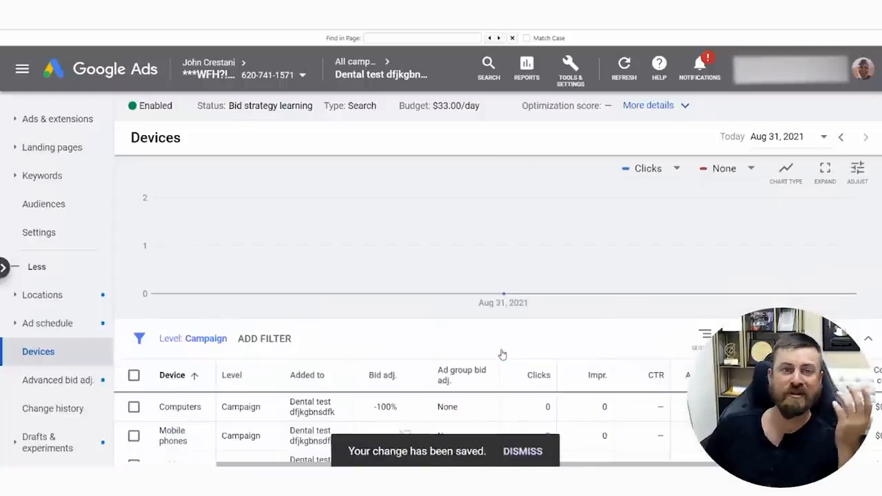
scroll(429, 343, down, 2)
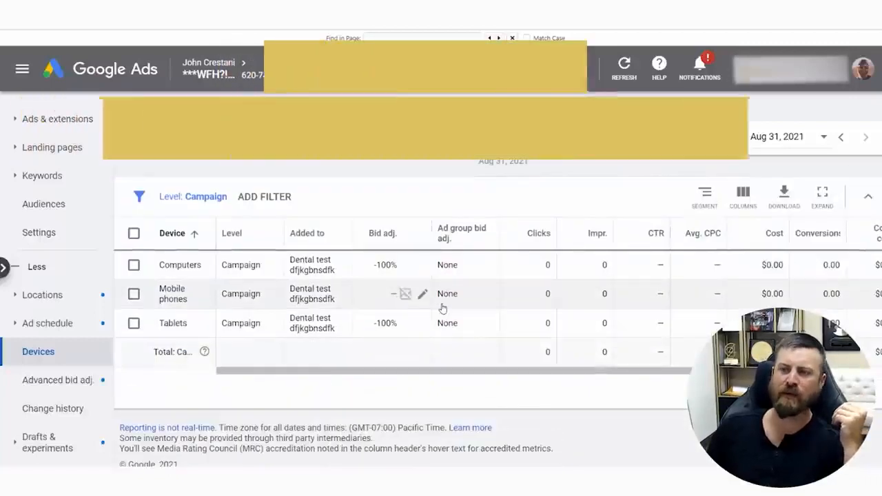
drag(164, 295, 184, 302)
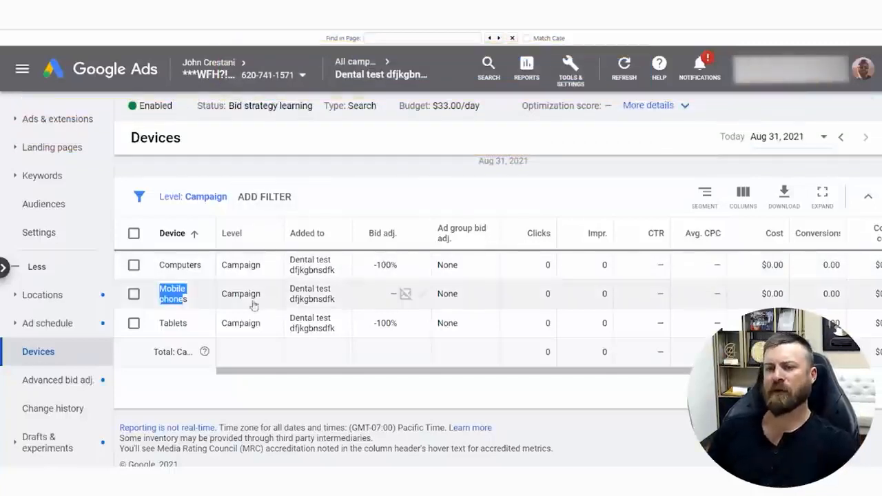
Open the campaign's Ad schedule page and look over the weekly schedule chart
click(58, 324)
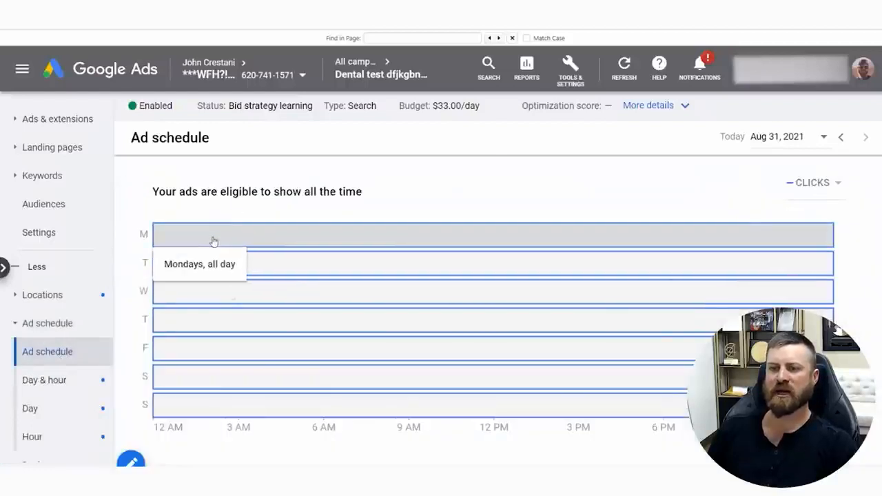
scroll(368, 370, down, 3)
scroll(368, 359, up, 2)
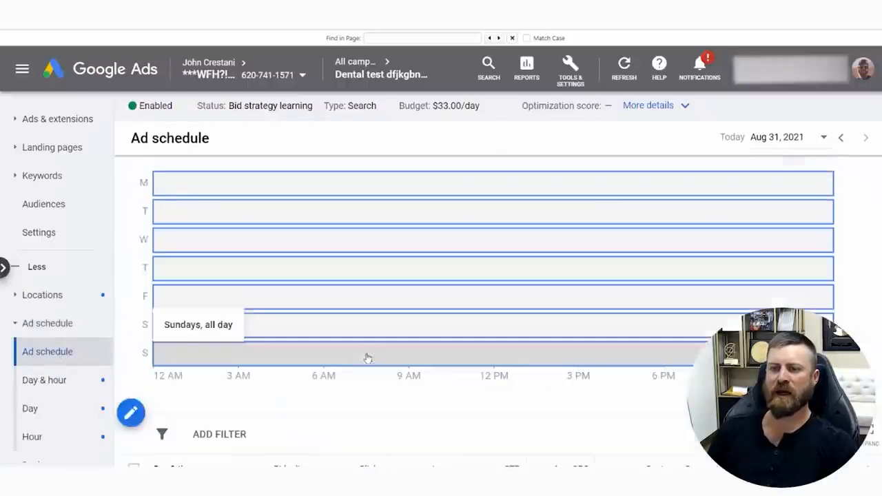
scroll(367, 359, down, 3)
click(495, 383)
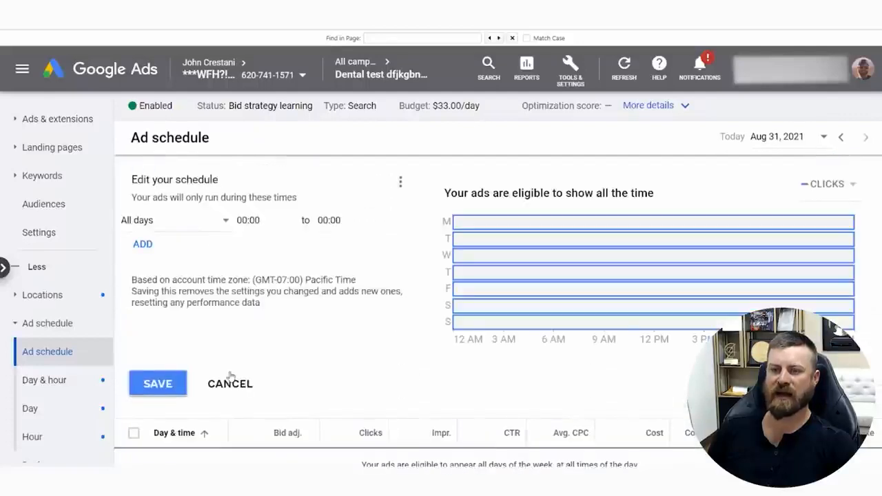
click(230, 383)
scroll(495, 318, up, 3)
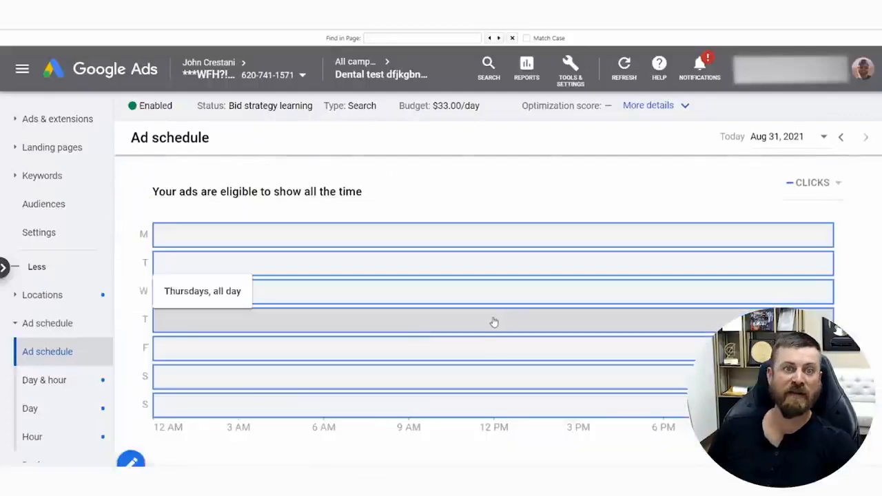
Start editing the ad schedule, choosing Mondays - Fridays with a start time of 08:30
scroll(484, 344, down, 3)
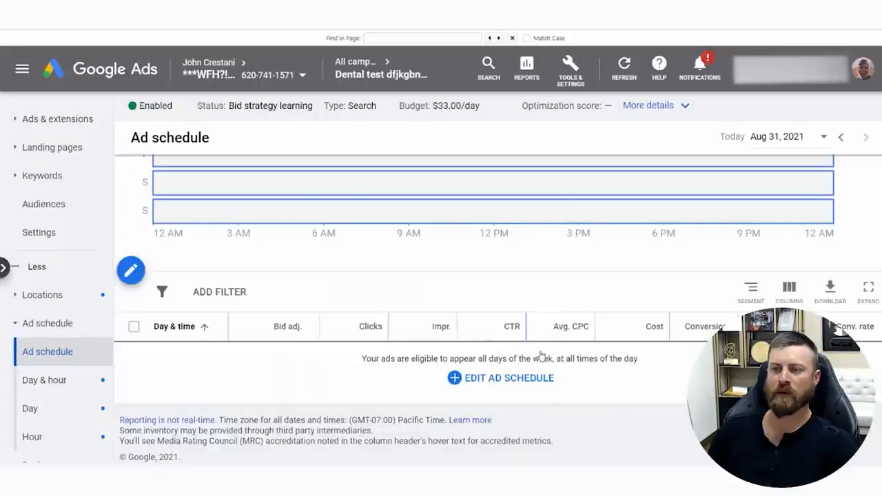
mouse_move(578, 360)
mouse_down()
mouse_move(403, 355)
mouse_move(398, 398)
mouse_up()
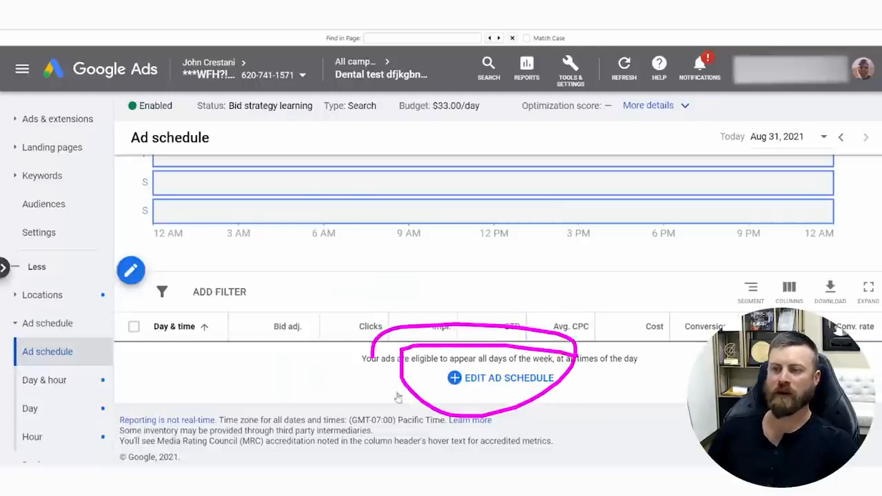
click(468, 380)
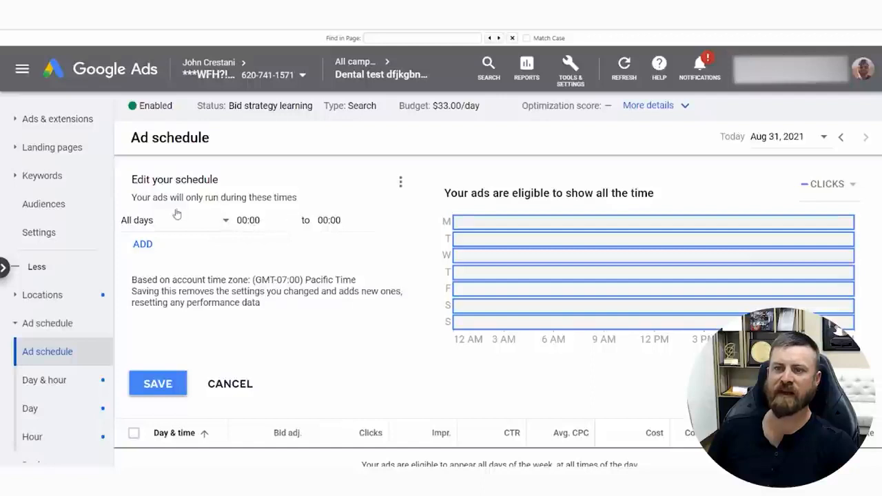
click(211, 221)
click(203, 261)
click(269, 221)
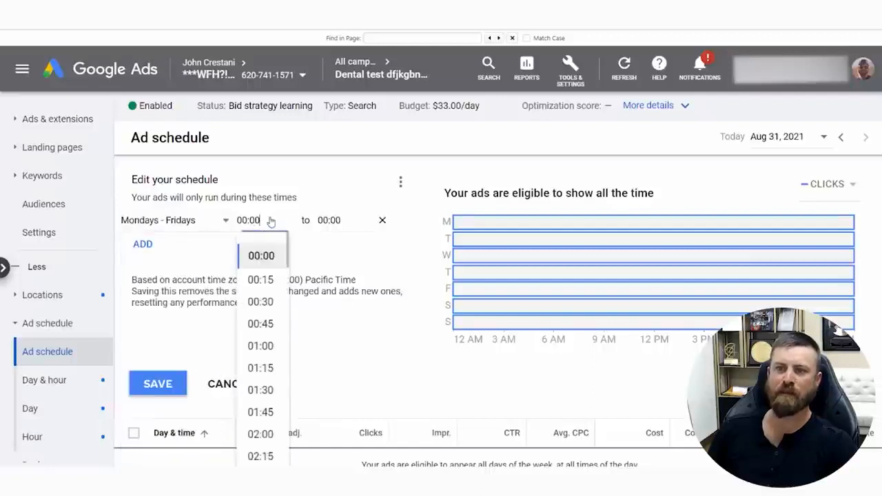
scroll(274, 376, down, 7)
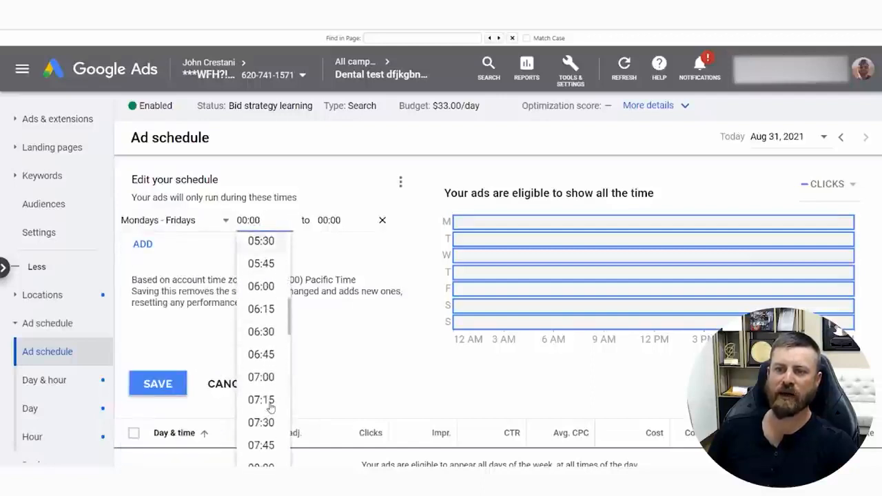
scroll(271, 408, down, 3)
click(262, 361)
Try to save the Mondays - Fridays schedule with an end time of 06:30
click(342, 221)
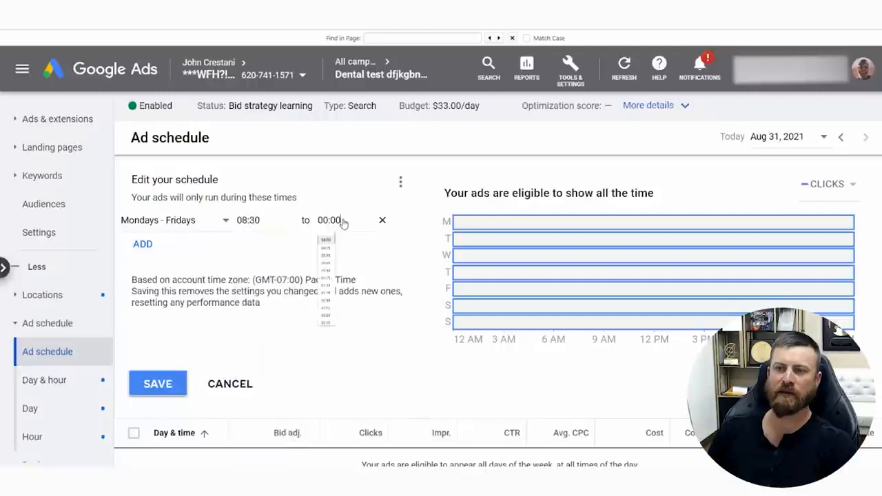
scroll(348, 373, down, 6)
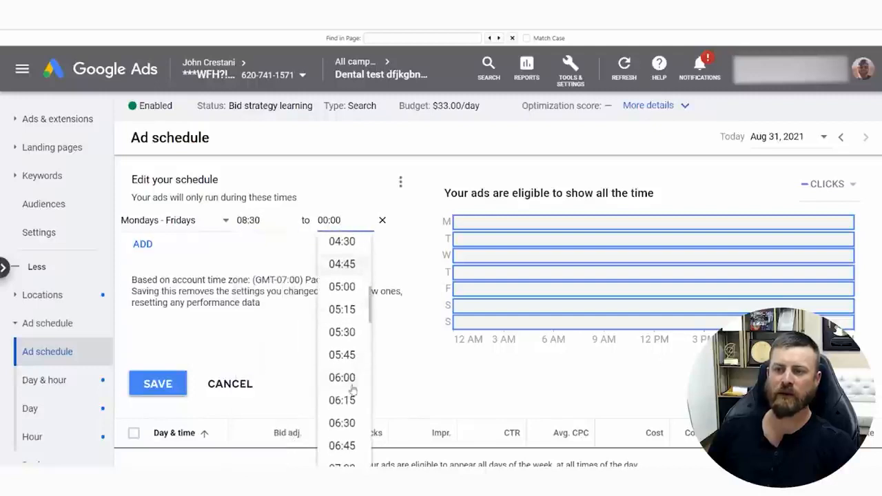
click(342, 423)
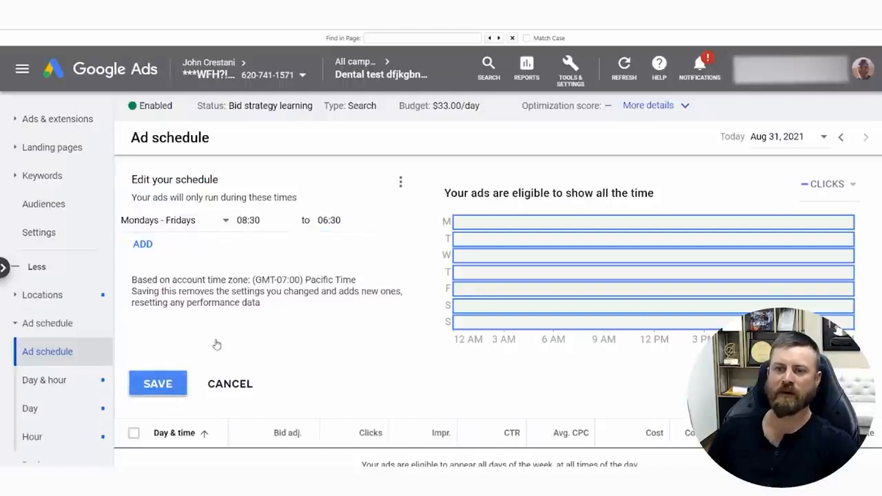
click(164, 386)
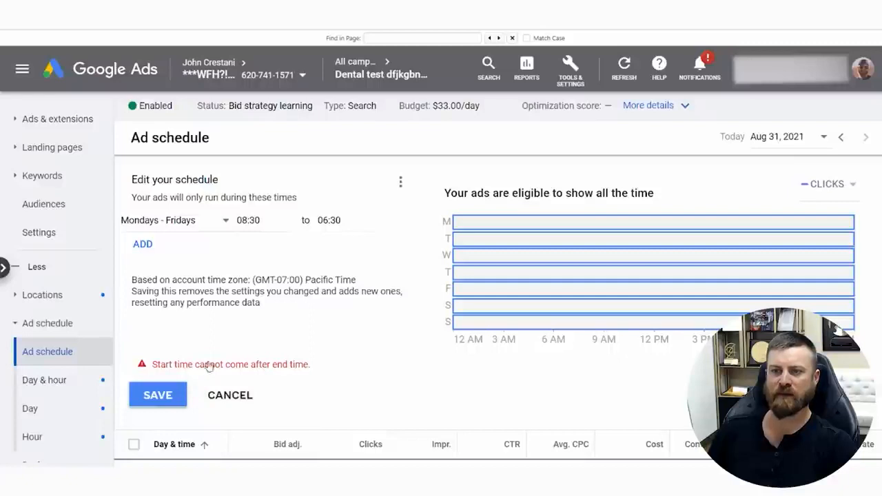
Set the Mondays - Fridays end time to 16:30 and save the ad schedule
click(359, 222)
scroll(358, 380, down, 10)
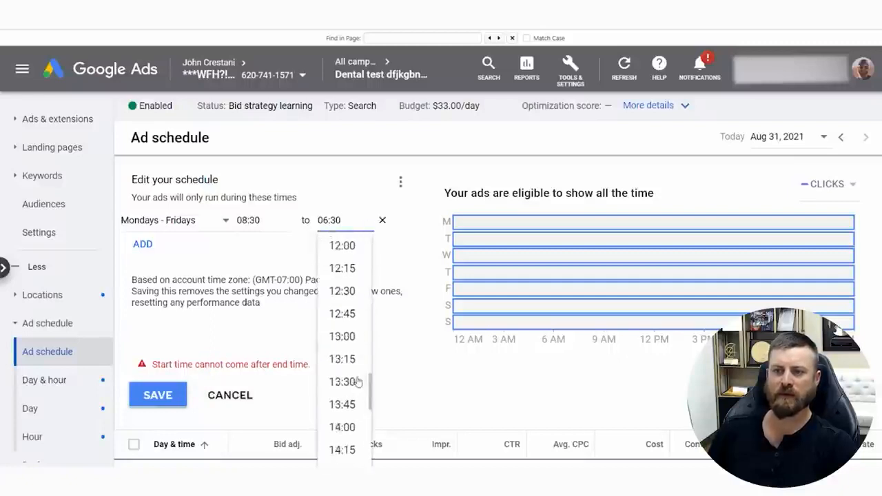
scroll(357, 381, down, 6)
click(340, 433)
click(158, 394)
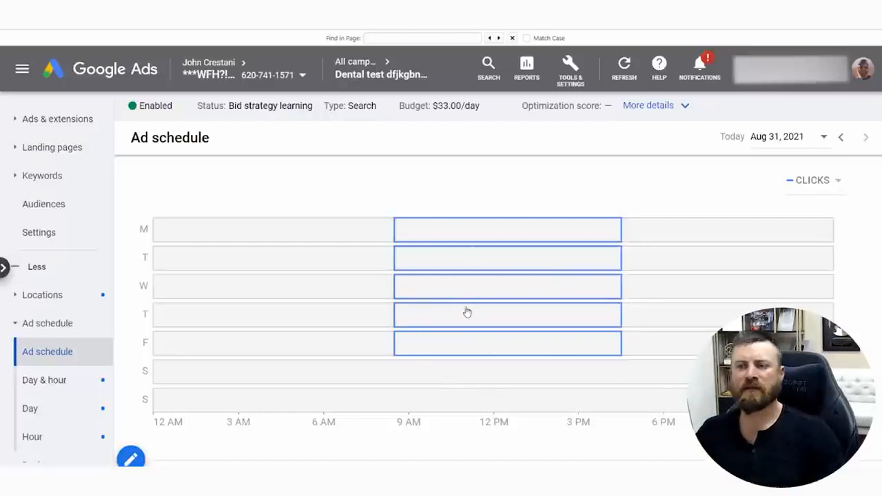
drag(391, 207, 391, 270)
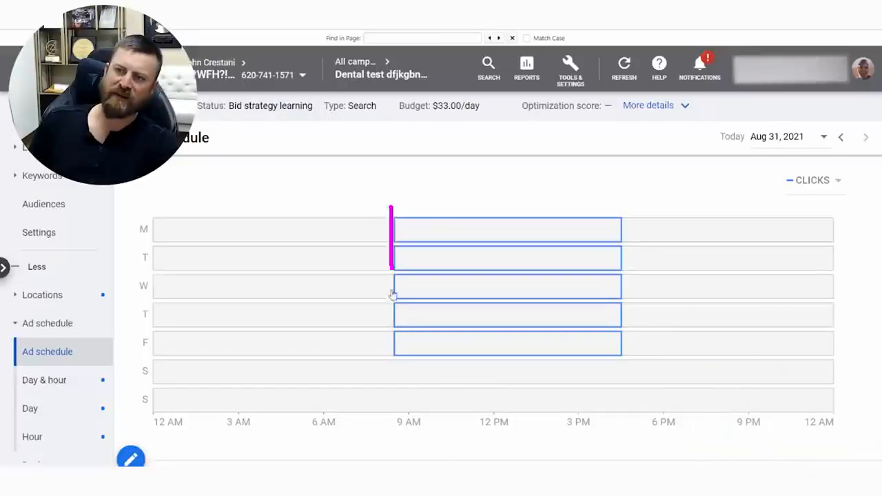
mouse_move(391, 358)
mouse_down()
mouse_move(607, 355)
mouse_move(600, 202)
mouse_move(381, 228)
mouse_up()
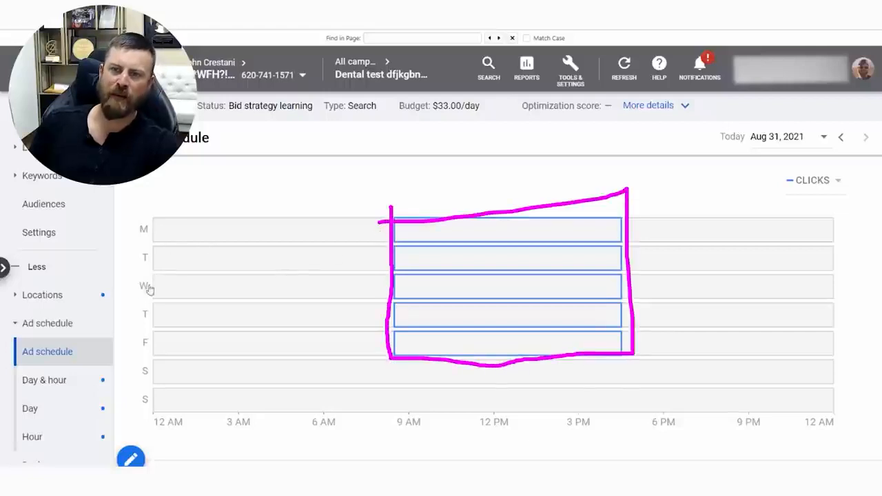
mouse_move(149, 289)
mouse_down()
mouse_move(178, 323)
mouse_move(167, 400)
mouse_move(320, 222)
mouse_move(269, 398)
mouse_up()
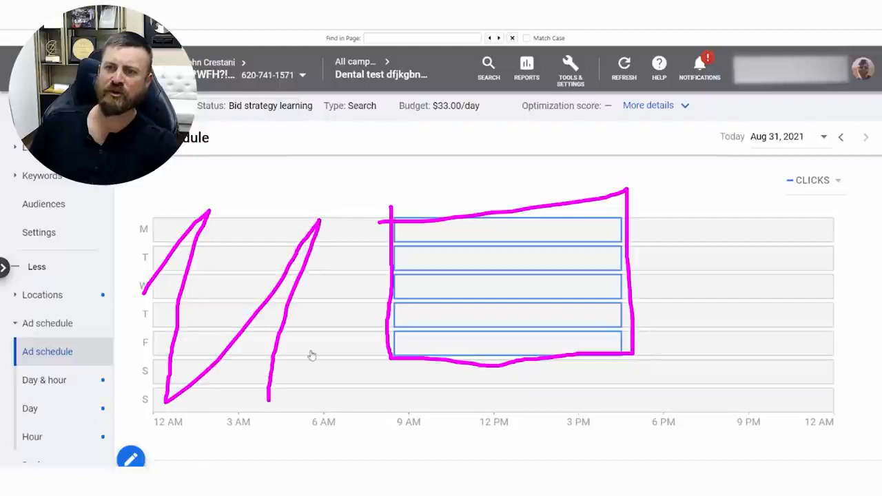
mouse_move(312, 355)
mouse_down()
mouse_move(363, 293)
mouse_move(653, 386)
mouse_move(824, 416)
mouse_up()
mouse_move(646, 248)
mouse_down()
mouse_move(715, 319)
mouse_move(753, 418)
mouse_up()
key(Escape)
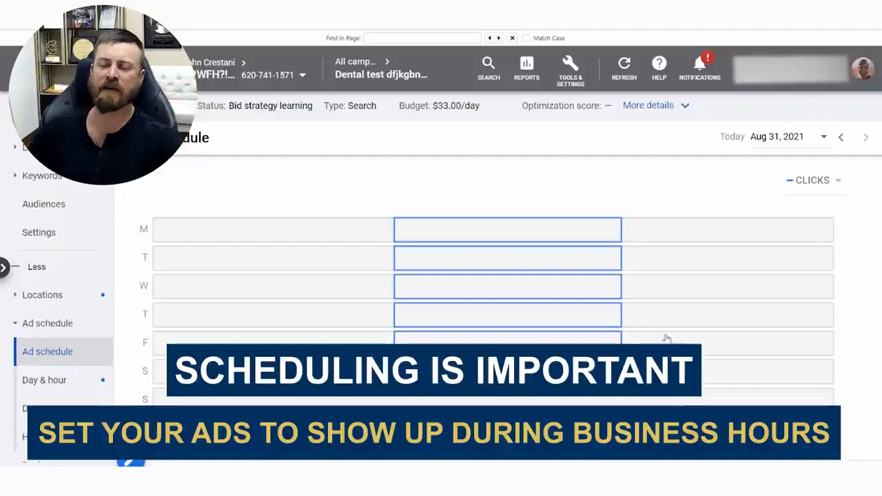
mouse_move(444, 232)
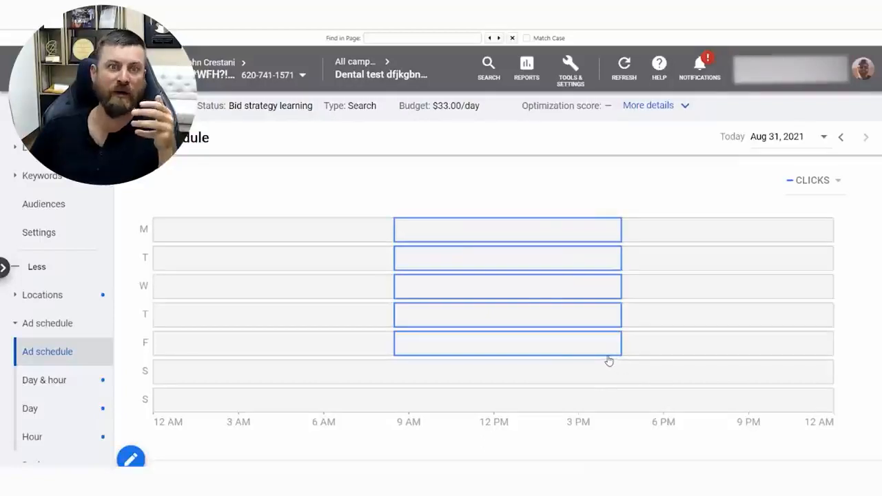
Review the day and time rows listed for the saved weekday ad schedule
scroll(572, 237, down, 5)
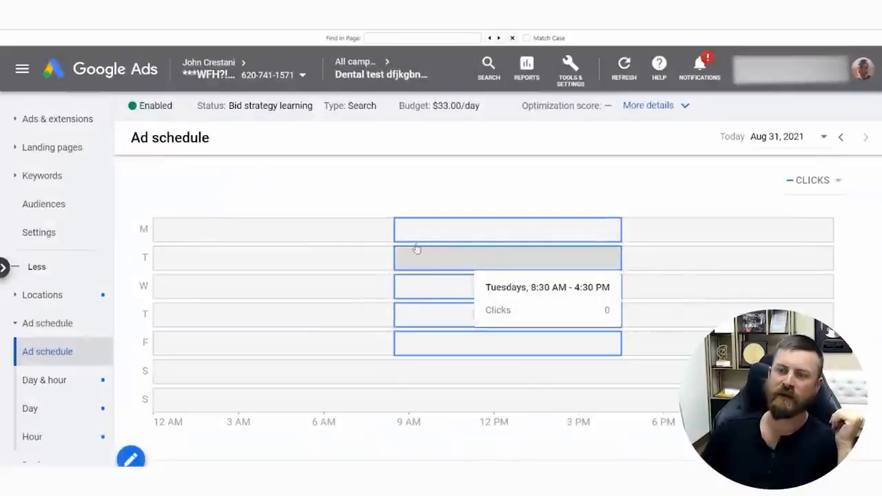
scroll(416, 246, down, 5)
scroll(299, 259, down, 2)
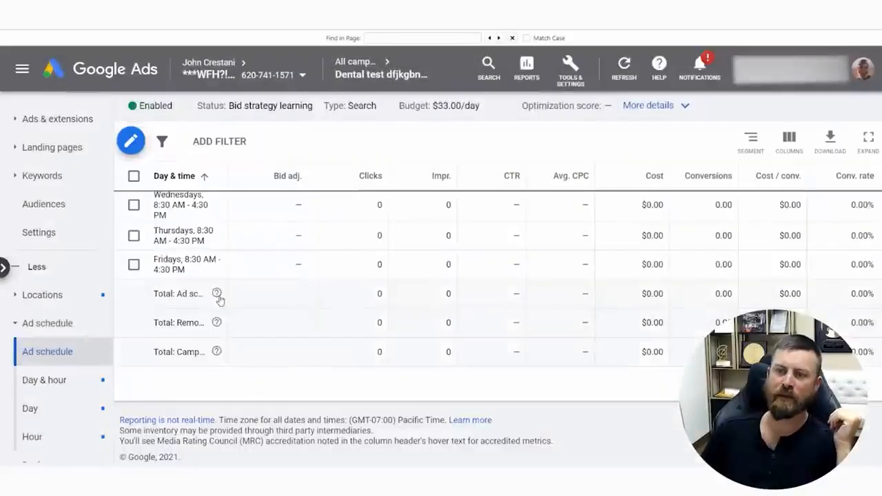
scroll(310, 215, up, 5)
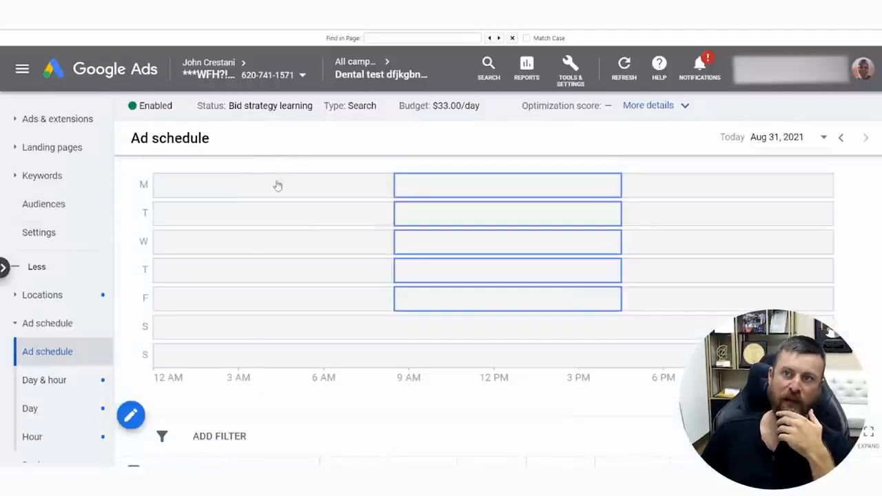
Open the campaign's Ads page and review the dentist ad in the list
click(62, 120)
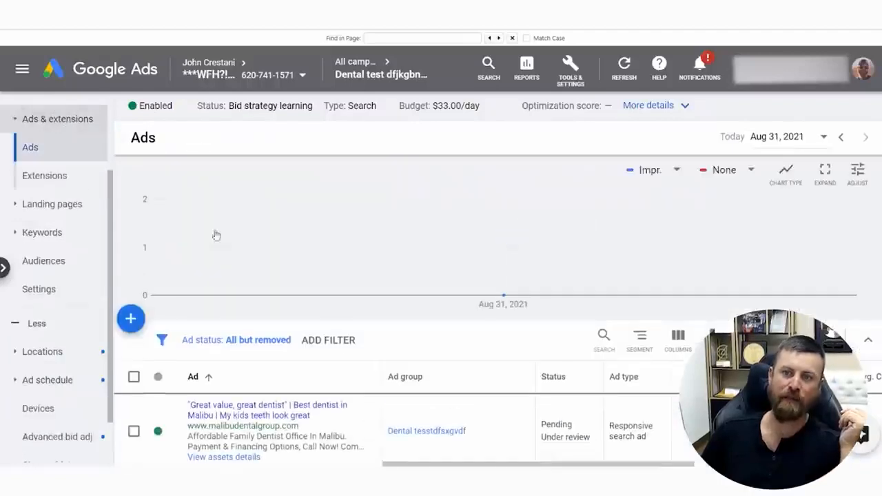
scroll(327, 370, down, 2)
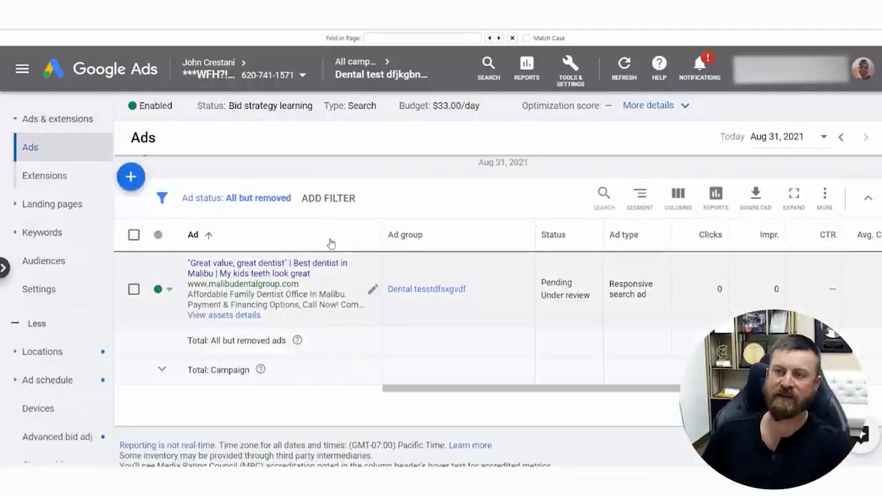
scroll(172, 221, up, 2)
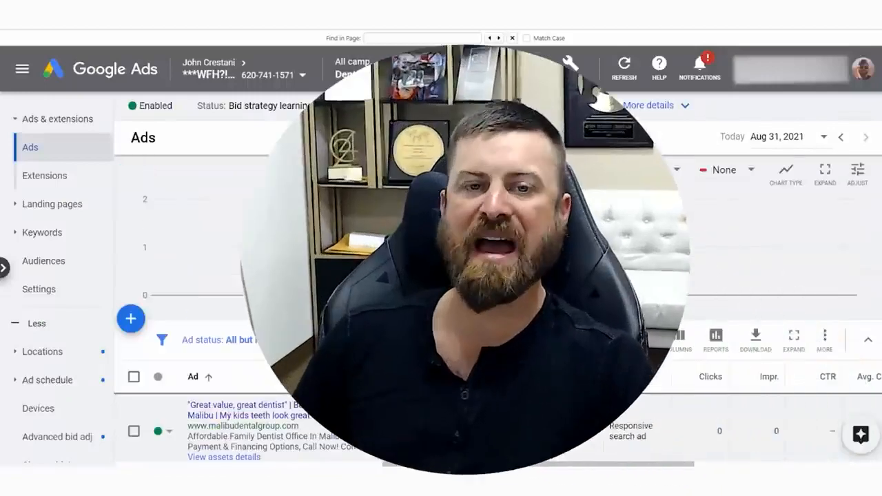